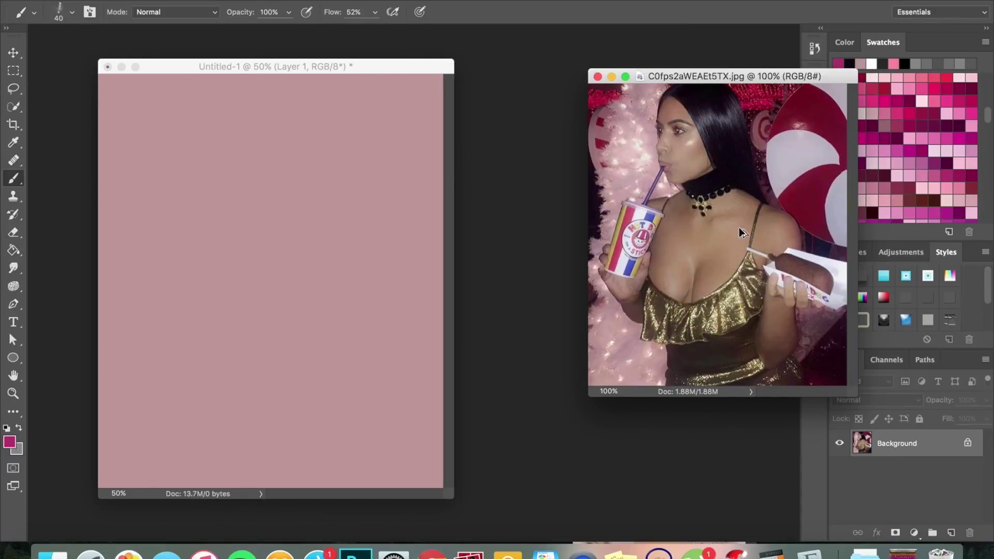
- Block in the head-and-shoulders silhouette in dusty pink sampled from the photo
alt+click(791, 225)
drag(725, 77, 623, 89)
mouse_move(313, 129)
mouse_down()
mouse_move(264, 165)
mouse_move(296, 270)
mouse_move(196, 358)
mouse_move(311, 410)
mouse_move(406, 429)
mouse_move(240, 406)
mouse_move(185, 437)
mouse_move(150, 476)
mouse_move(374, 434)
mouse_move(417, 482)
mouse_move(333, 323)
mouse_up()
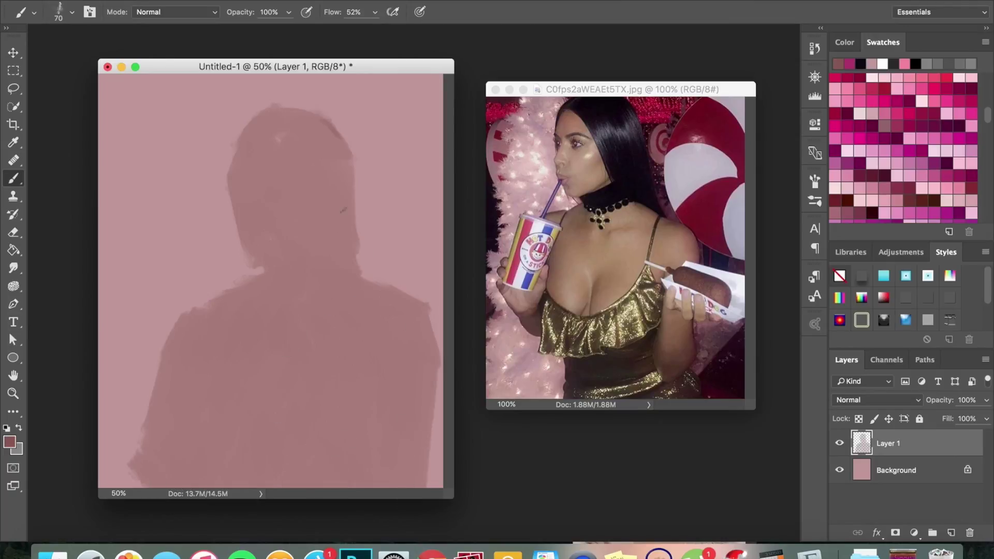
- Start dark hair strokes on the head in black sampled from the photo, then change brush tip
click(595, 119)
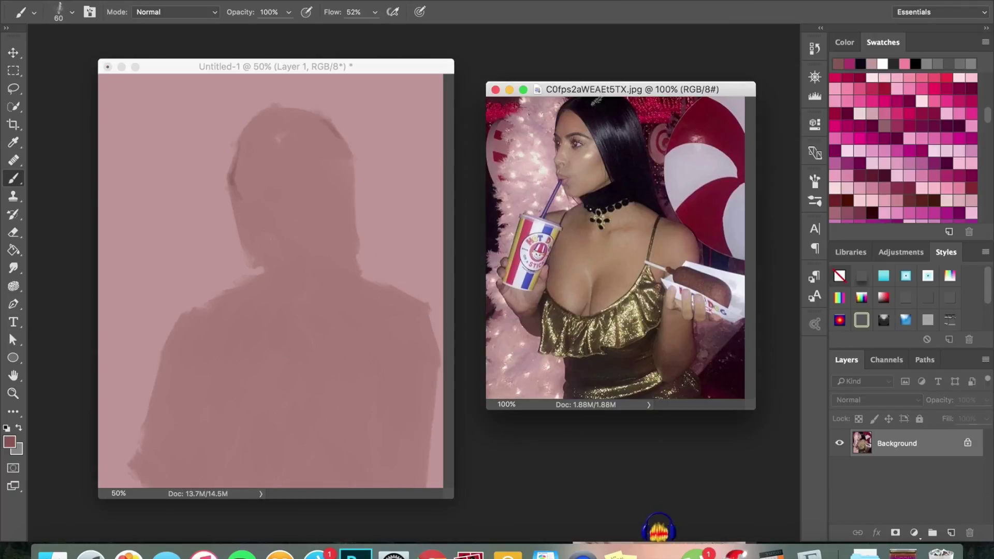
mouse_move(249, 130)
mouse_down()
mouse_move(280, 157)
mouse_move(357, 275)
mouse_move(316, 187)
mouse_move(331, 169)
mouse_move(316, 159)
mouse_up()
click(72, 12)
double_click(123, 155)
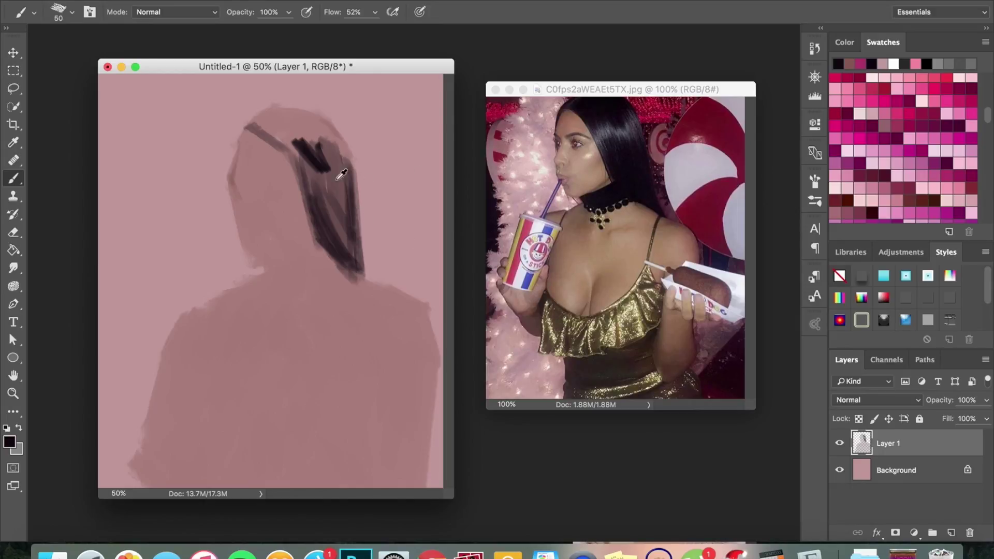
- Enlarge the brush and paint the hair as a solid dark mass from crown past the shoulder
alt+click(352, 199)
key(bracketright)
key(bracketright)
key(bracketright)
drag(311, 140, 341, 238)
mouse_move(342, 145)
mouse_down()
mouse_move(267, 115)
mouse_move(318, 137)
mouse_up()
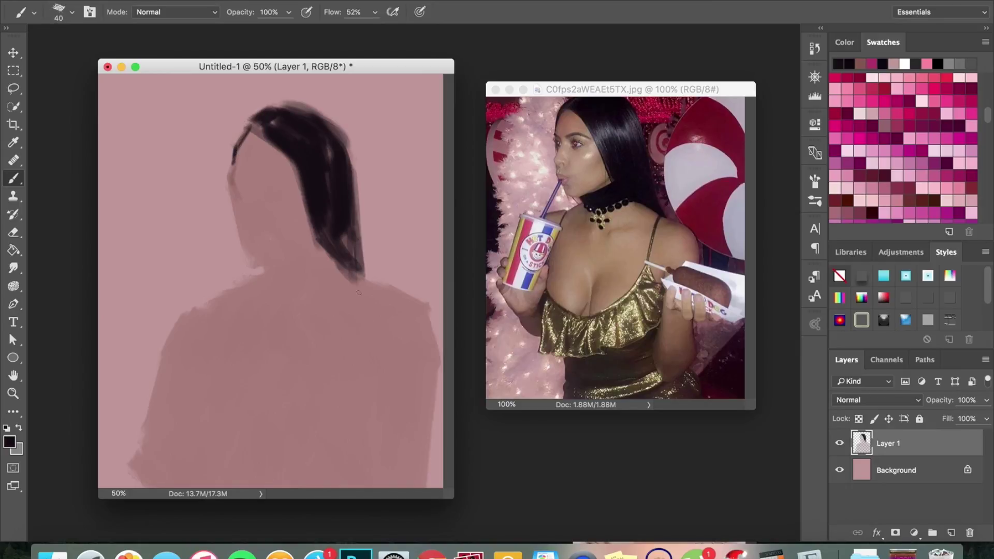
drag(354, 230, 370, 282)
key(bracketright)
key(bracketright)
key(bracketright)
drag(342, 228, 361, 247)
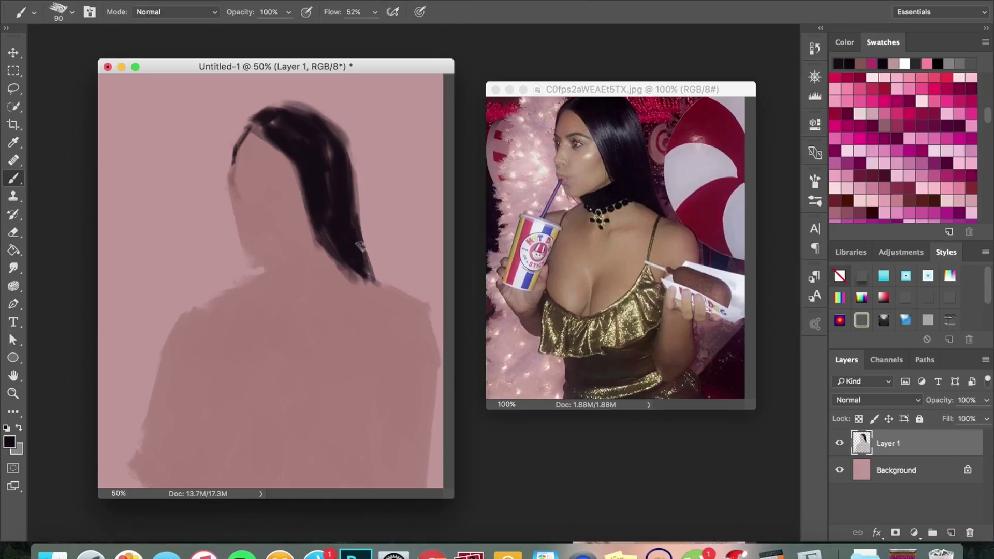
right_click(860, 552)
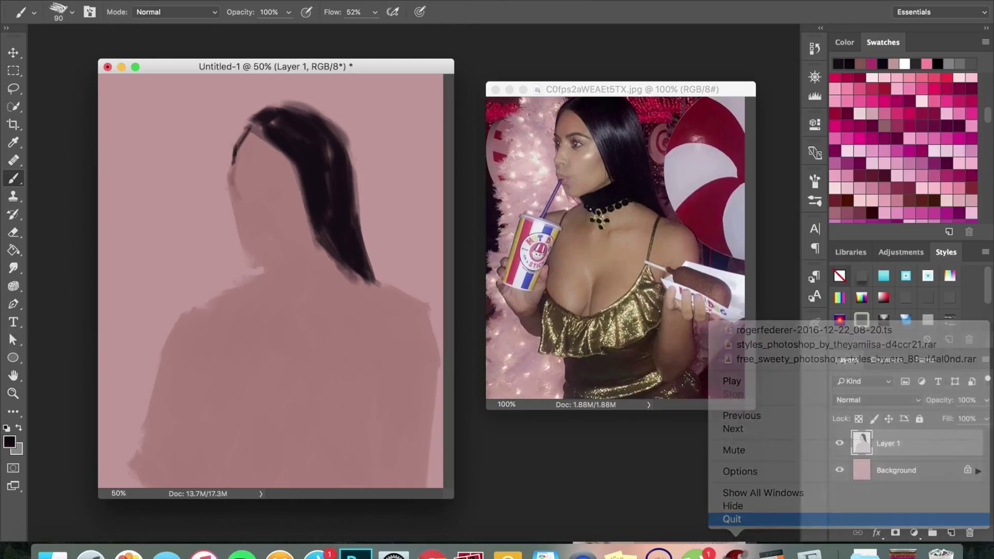
- Dismiss the stray Finder and Chrome dock menus and sample the skin tone from the reference photo
click(736, 523)
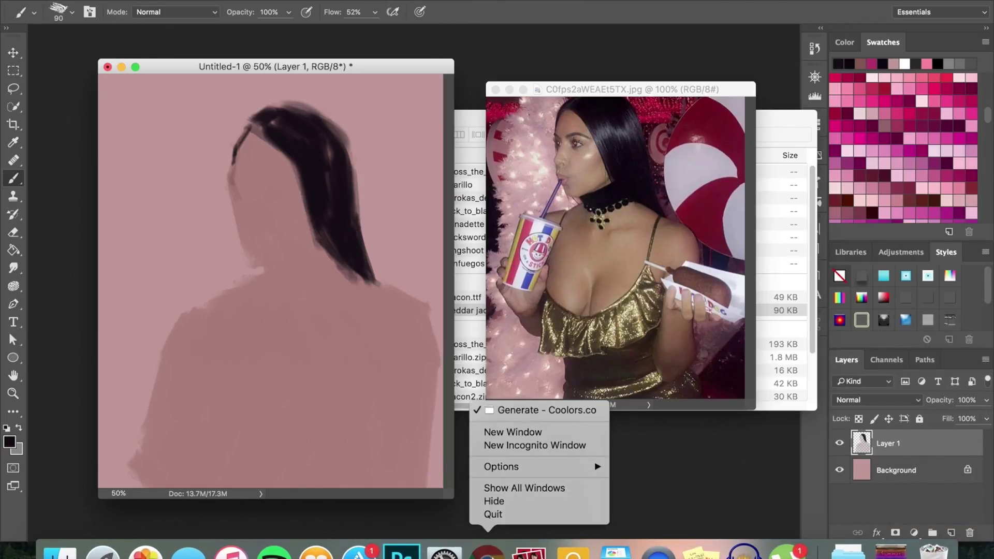
right_click(189, 553)
click(487, 410)
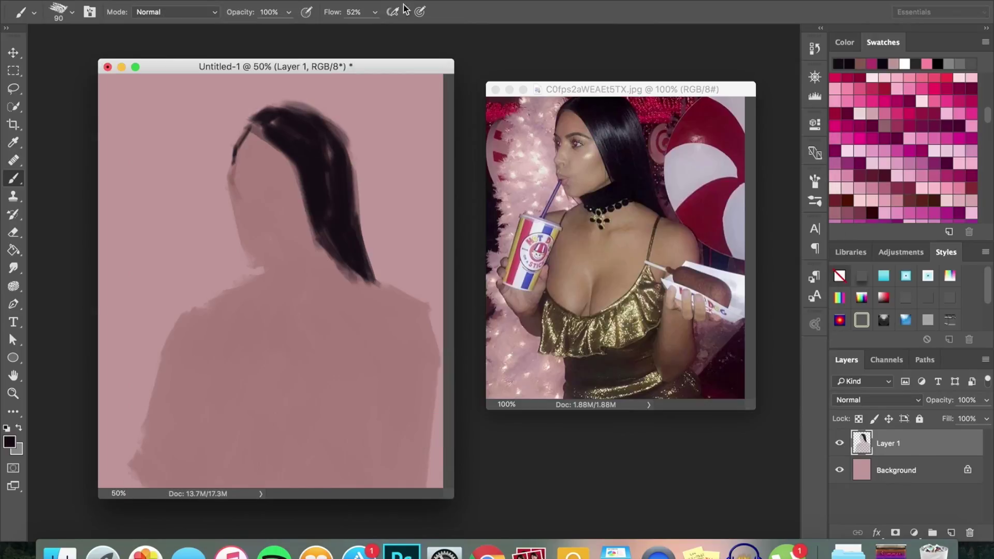
alt+click(603, 184)
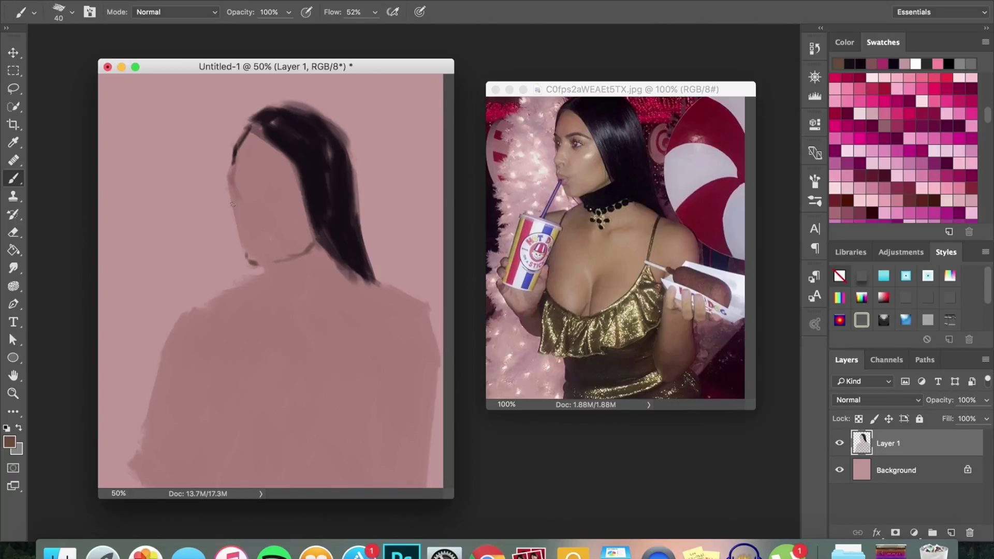
- Paint the black choker and thin straps with a smaller brush
alt+click(358, 273)
drag(327, 249, 274, 274)
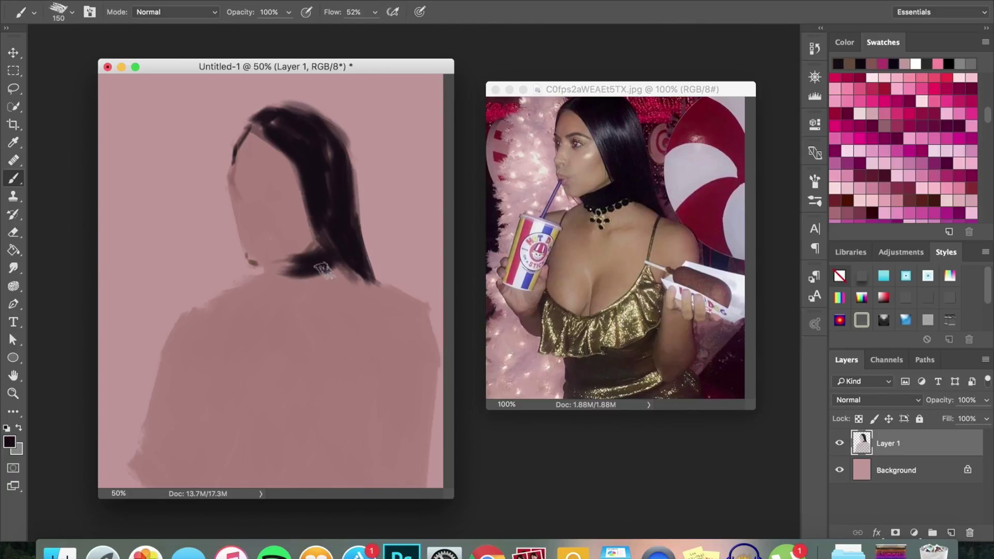
key(bracketleft)
key(bracketleft)
key(bracketleft)
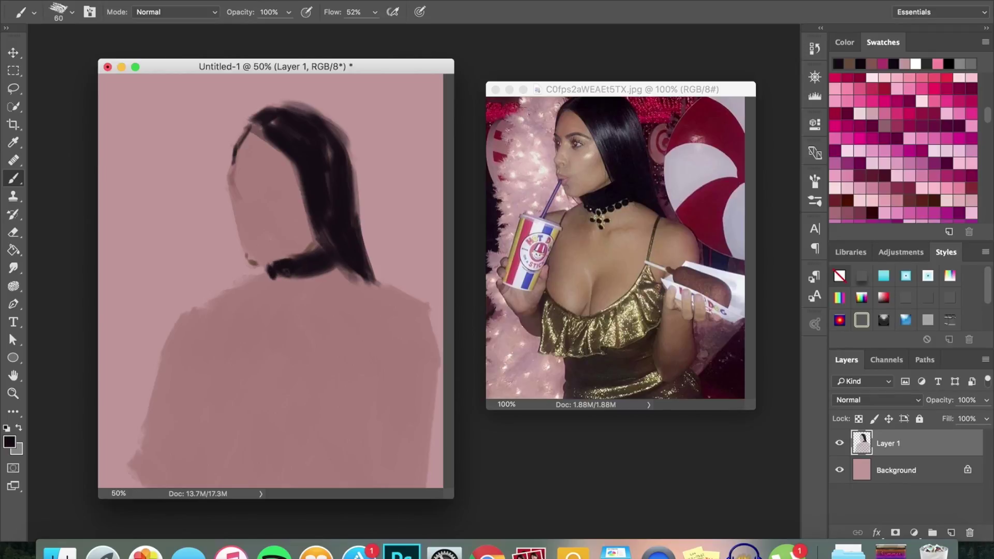
alt+click(318, 274)
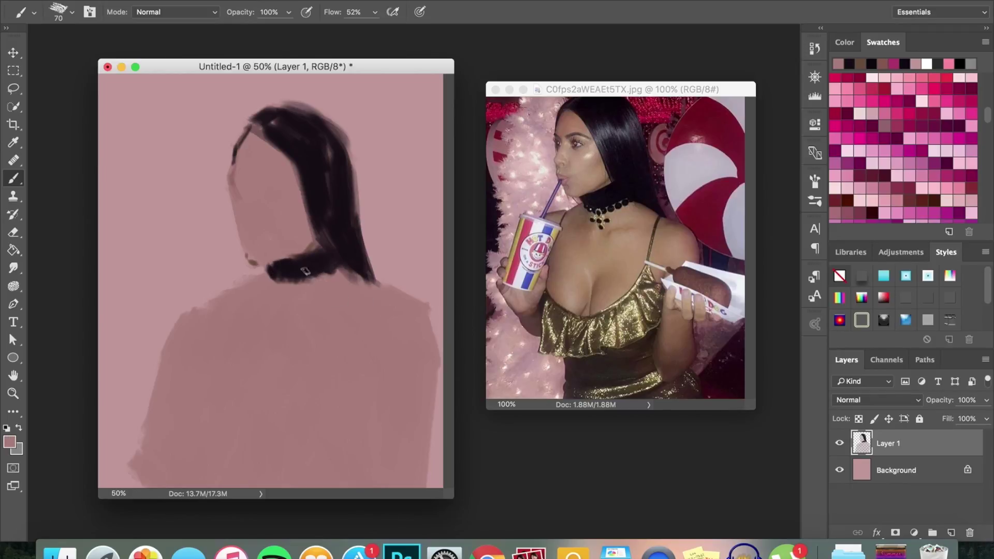
alt+click(302, 257)
key(bracketleft)
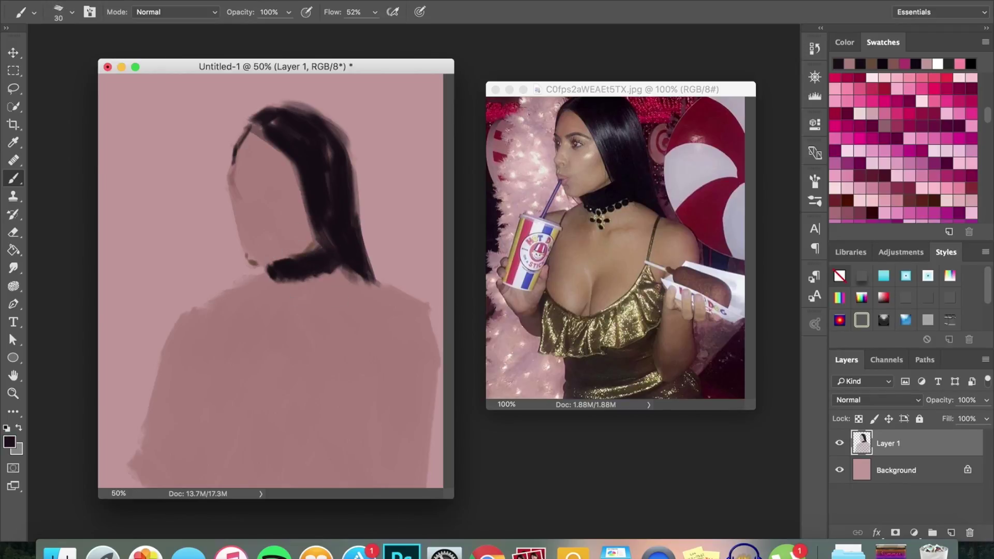
alt+click(621, 283)
key(Return)
alt+click(640, 290)
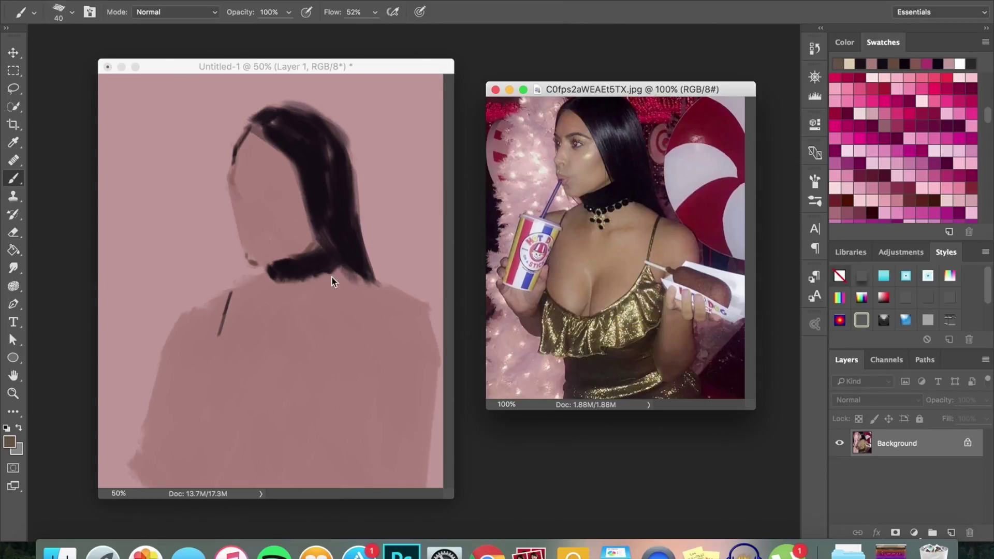
- Paint the gold ruffled top across the chest and lower torso with a textured brush preset
click(368, 310)
key(bracketright)
drag(362, 358, 305, 391)
mouse_move(218, 352)
mouse_down()
mouse_move(335, 393)
mouse_move(200, 399)
mouse_up()
click(72, 11)
click(93, 146)
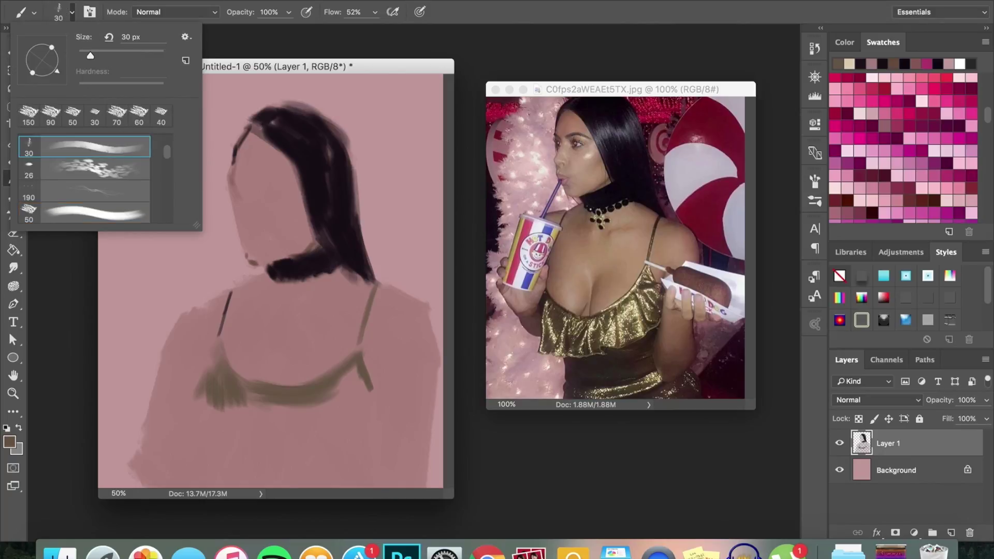
key(Return)
mouse_move(368, 381)
mouse_down()
mouse_move(270, 435)
mouse_move(218, 438)
mouse_move(342, 430)
mouse_move(363, 481)
mouse_move(291, 476)
mouse_up()
drag(208, 461, 243, 463)
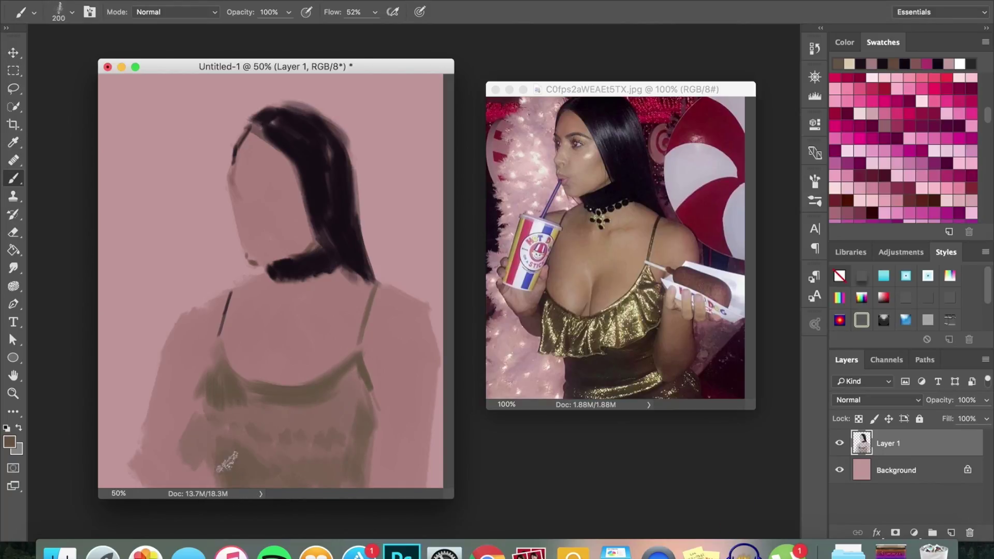
alt+click(310, 356)
drag(309, 356, 253, 365)
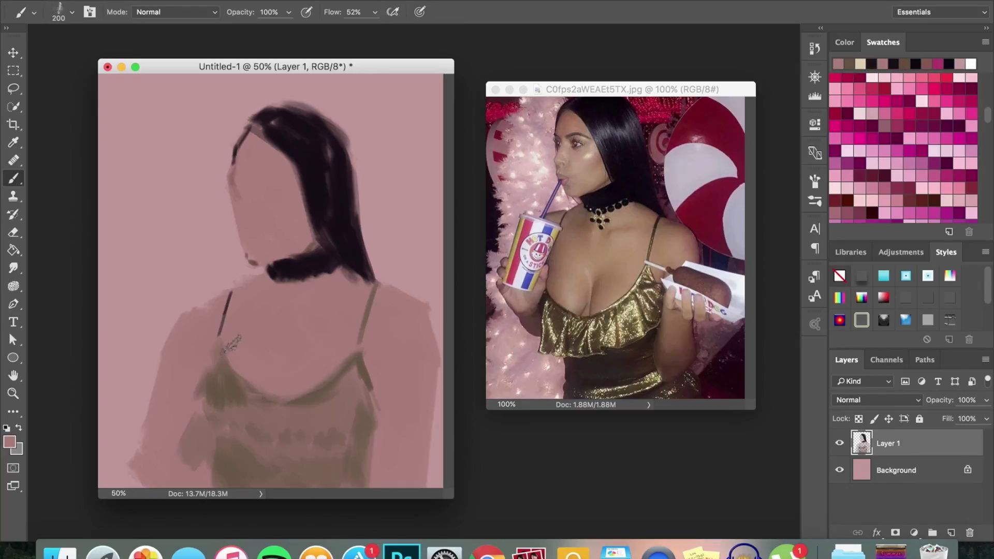
- Switch to near-black with a smaller brush and erase stray strokes before resuming painting
alt+click(303, 272)
key(bracketleft)
key(bracketleft)
key(bracketleft)
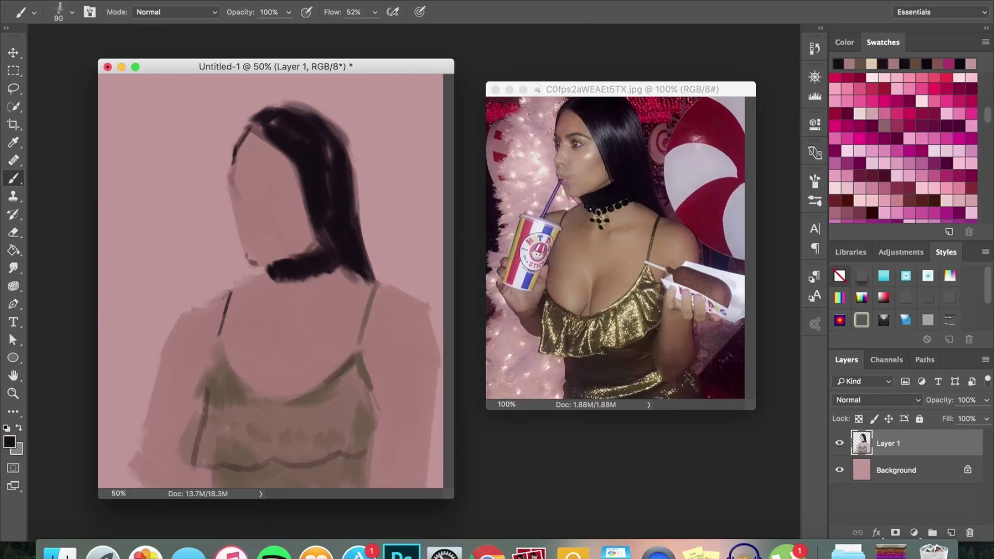
click(592, 249)
click(274, 66)
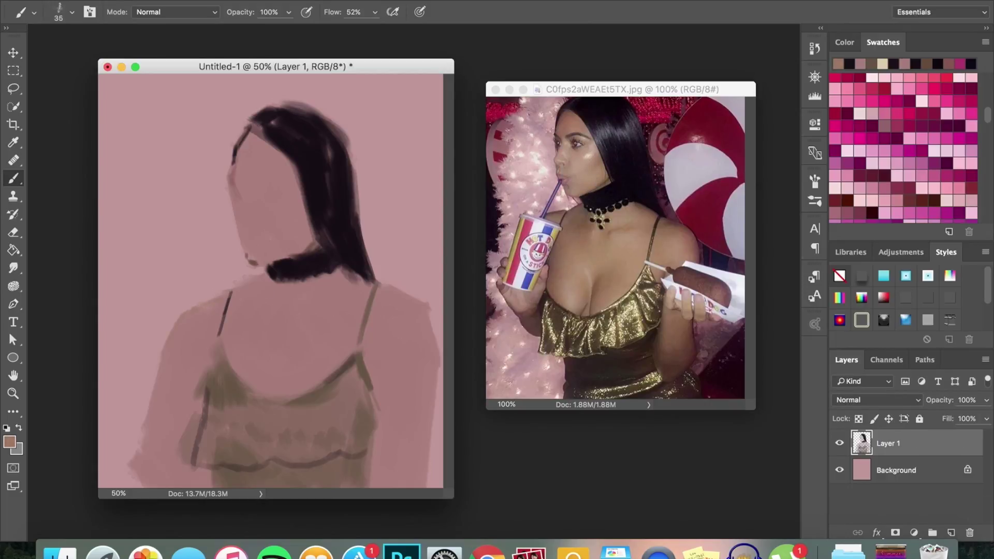
click(11, 232)
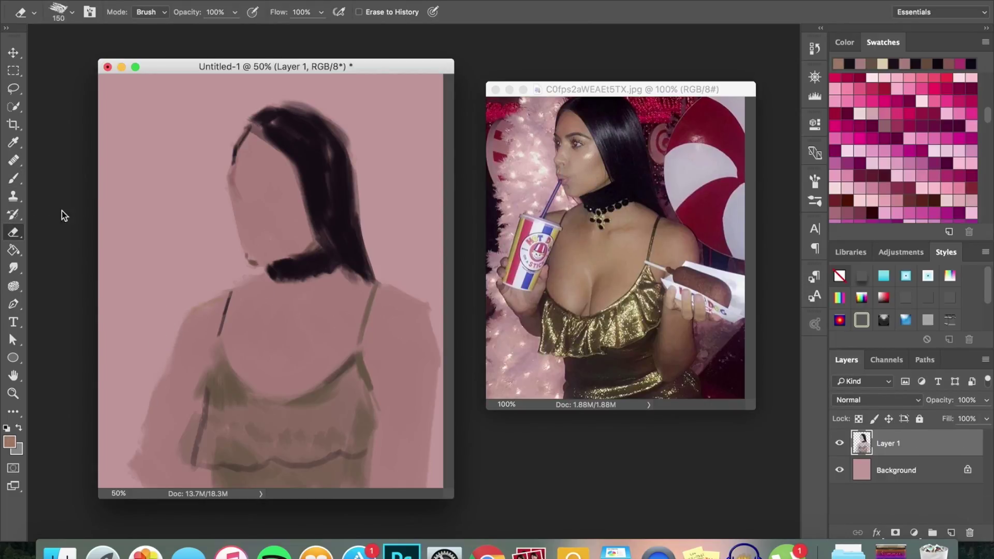
key(b)
key(d)
key(bracketright)
key(bracketright)
key(bracketright)
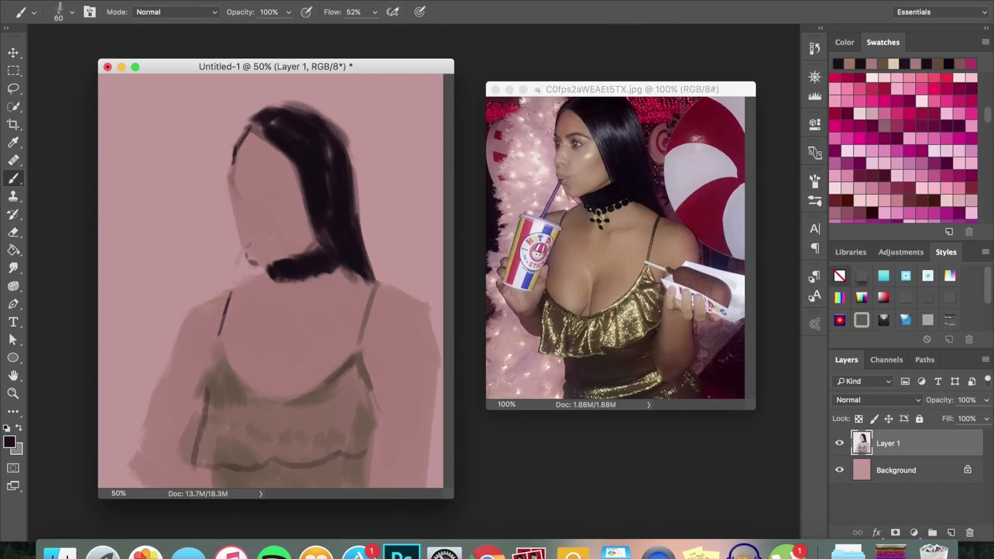
- Draw the thin purple straw and the cup outline using purple sampled from the photo's cup
key(bracketleft)
key(bracketleft)
alt+click(534, 294)
click(275, 66)
mouse_move(246, 247)
mouse_down()
mouse_move(223, 293)
mouse_move(171, 297)
mouse_up()
key(bracketright)
key(bracketright)
key(bracketright)
drag(241, 327, 218, 384)
drag(173, 297, 145, 396)
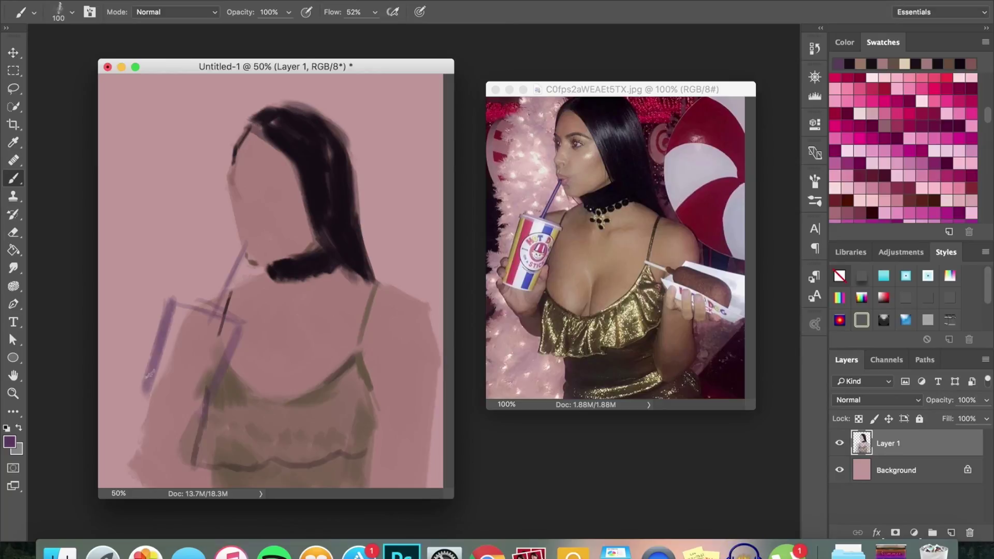
mouse_move(196, 422)
mouse_down()
mouse_move(155, 331)
mouse_move(148, 404)
mouse_move(186, 362)
mouse_up()
- Erase part of the cup edge and sample a brownish skin tone with a larger brush
key(e)
key(b)
alt+click(317, 239)
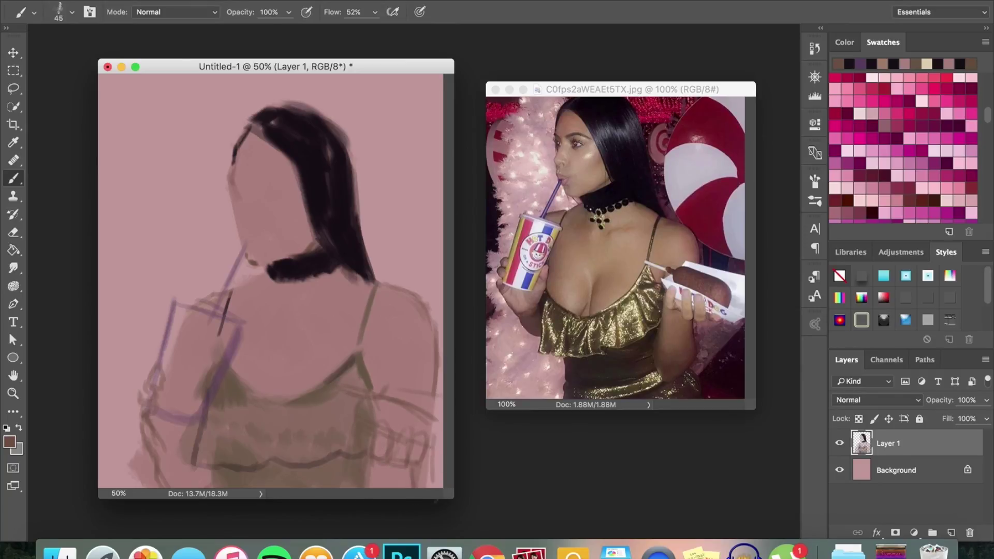
key(bracketright)
key(bracketright)
key(bracketright)
- Sample skin tones and paint lighter tones over the face and chest
alt+click(277, 230)
alt+click(304, 206)
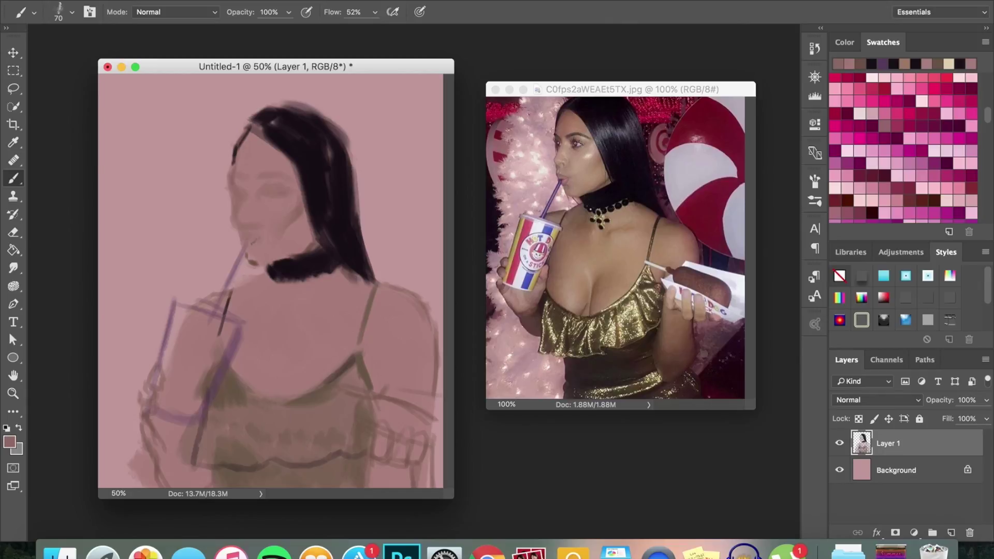
alt+click(277, 396)
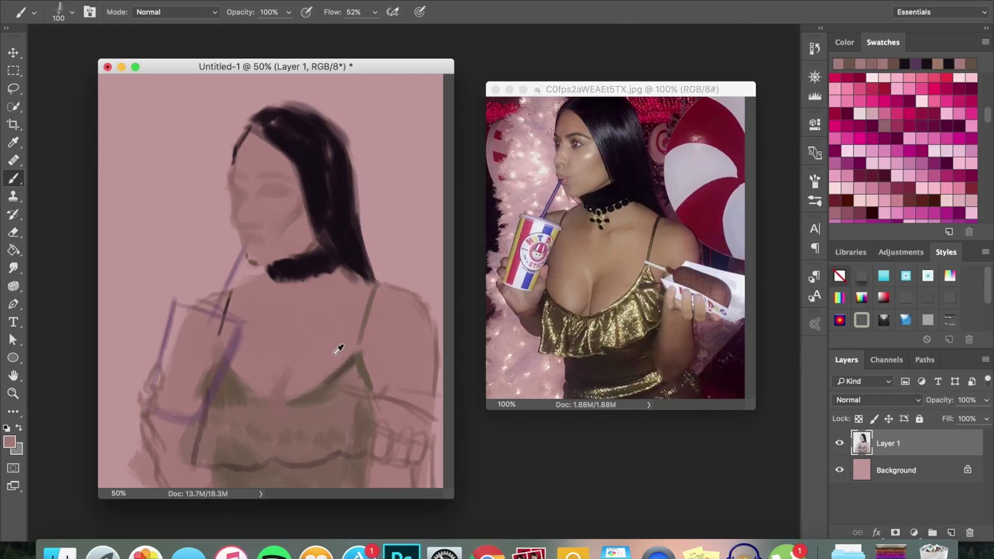
drag(337, 348, 283, 411)
key(bracketleft)
- Define the features in darker brown, then flip the painting and reference photo horizontally
alt+click(283, 409)
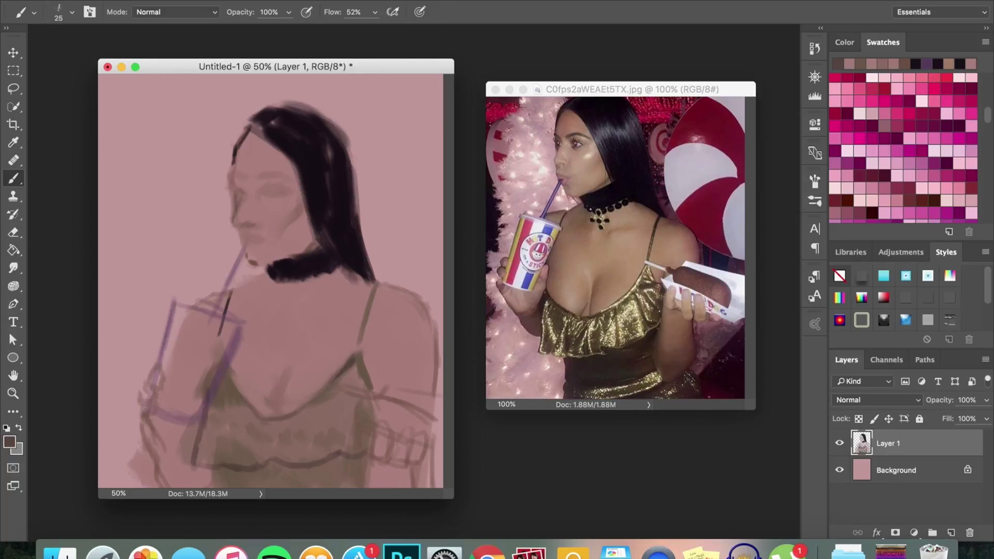
key(bracketright)
key(bracketright)
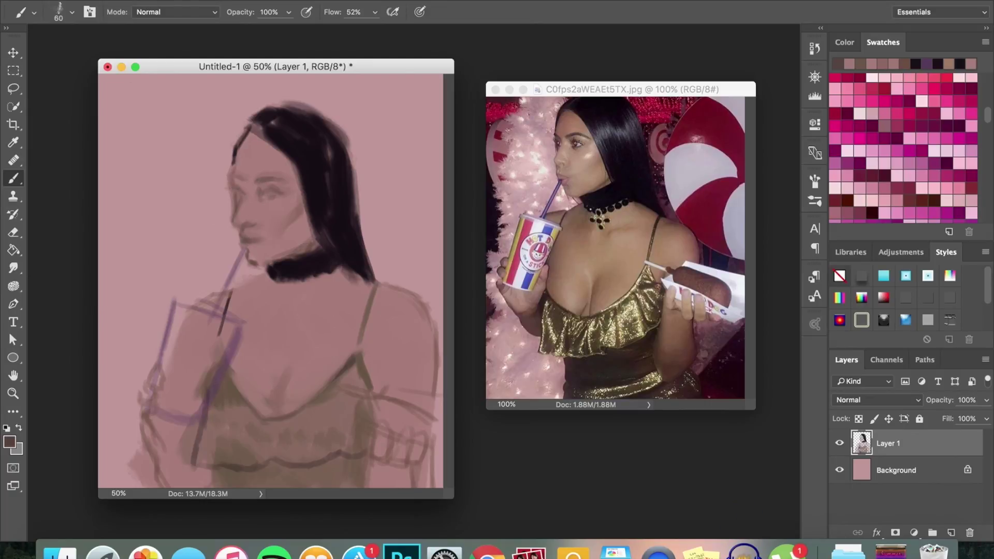
click(355, 169)
click(363, 169)
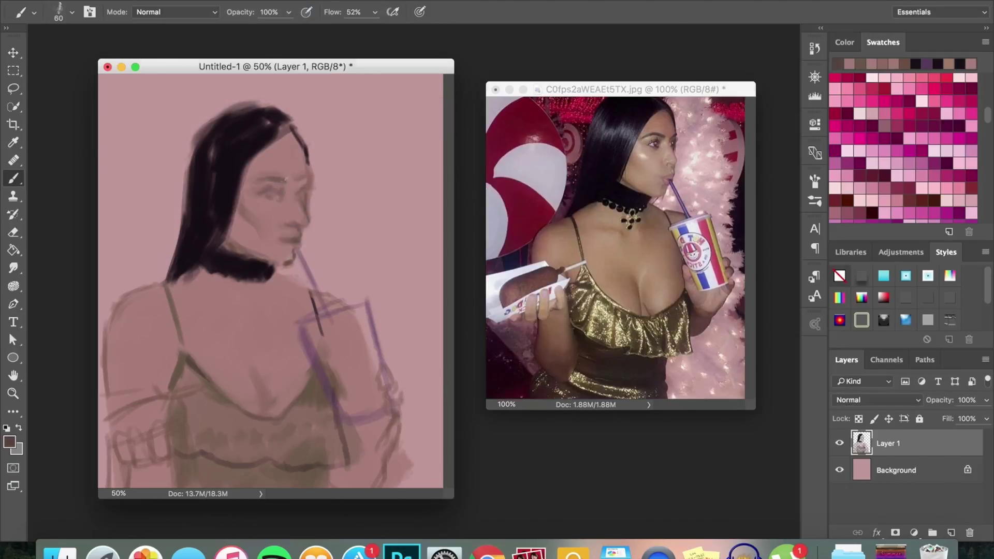
- Try a Hue/Saturation adjustment, close it, and sample the skin pink
key(ctrl+u)
drag(461, 250, 471, 258)
key(Return)
alt+click(278, 222)
- Choose the 200 px soft round brush, enlarge it to 800 px, and review brush-family tools
click(72, 12)
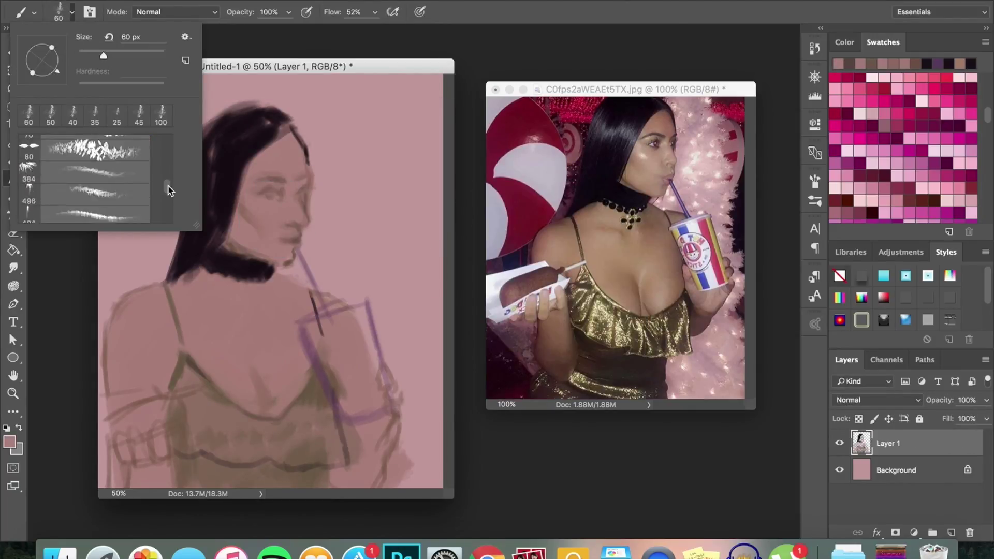
mouse_move(169, 151)
mouse_down()
mouse_move(163, 223)
mouse_move(162, 163)
mouse_up()
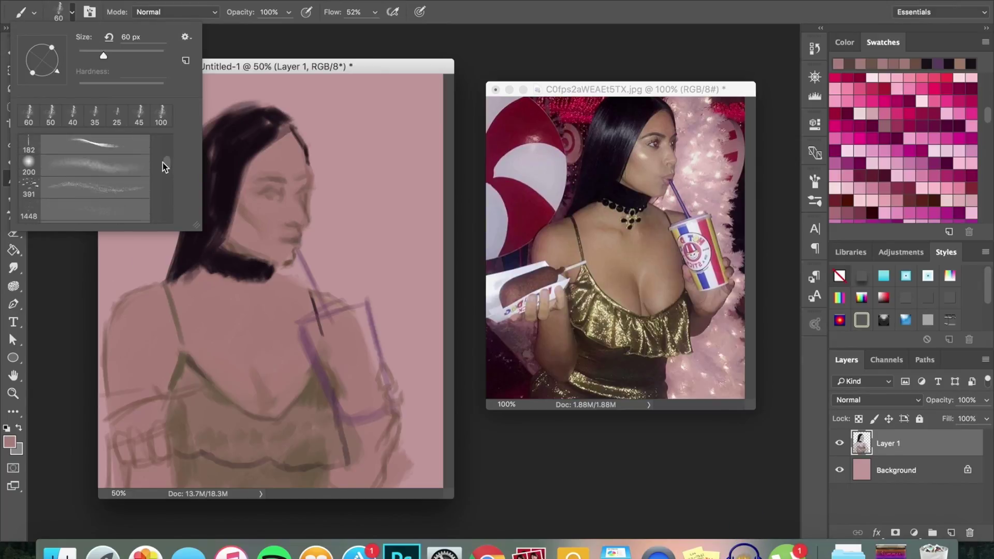
click(88, 209)
click(322, 57)
key(bracketright)
key(bracketright)
key(bracketright)
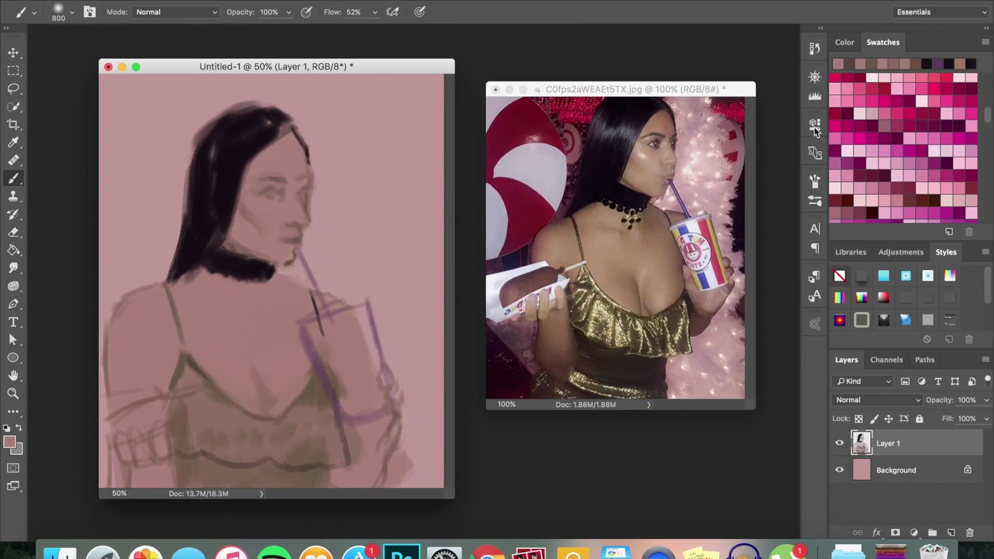
scroll(889, 117, down, 5)
right_click(901, 156)
key(Escape)
key(shift+b)
key(shift+b)
right_click(21, 179)
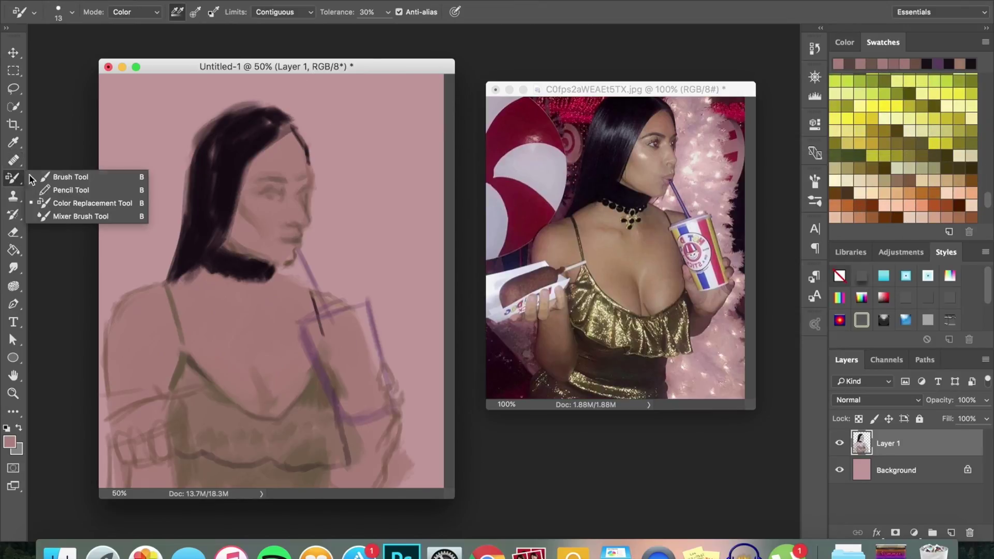
- Return to the standard brush and dab pale yellow from the swatches onto the forehead
click(71, 177)
click(974, 41)
click(797, 85)
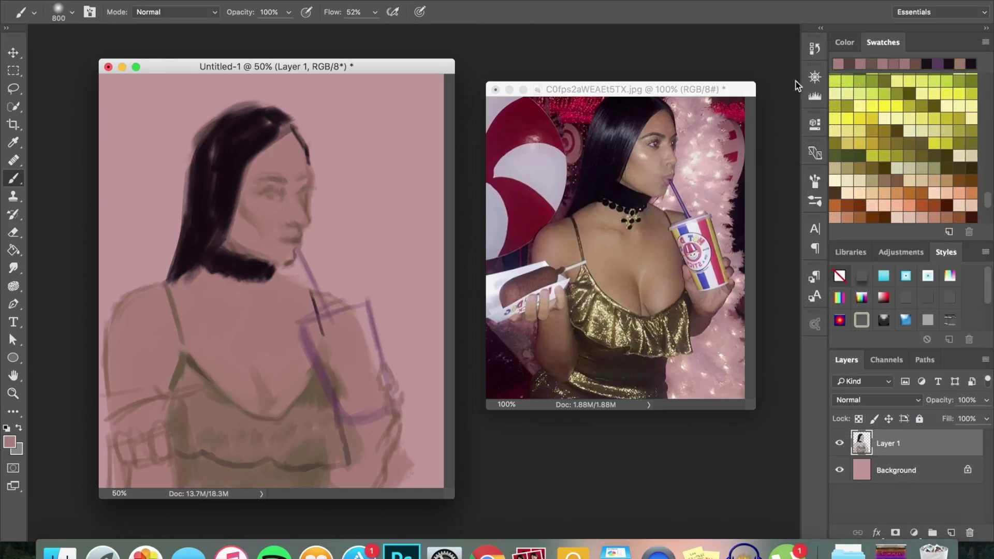
click(851, 110)
key(bracketleft)
key(bracketleft)
key(bracketleft)
click(282, 160)
- Paint pale skin tone over the neck at 400 px and the chest at 250 px
click(72, 11)
scroll(156, 176, down, 3)
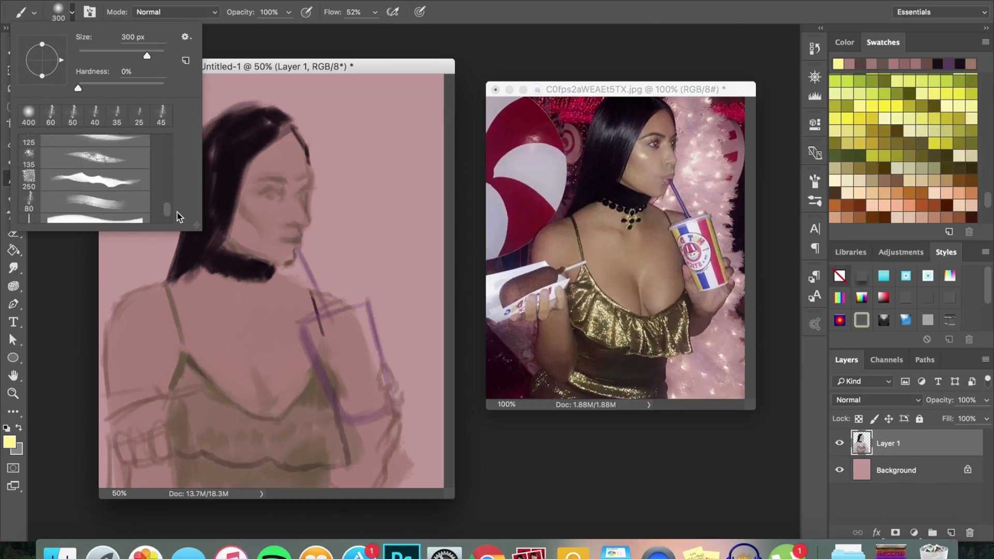
scroll(173, 154, down, 2)
scroll(173, 153, down, 2)
scroll(174, 160, down, 2)
scroll(176, 176, down, 2)
scroll(176, 185, down, 2)
scroll(177, 194, down, 2)
scroll(181, 199, down, 2)
scroll(182, 200, down, 2)
scroll(182, 206, down, 2)
scroll(182, 207, down, 2)
scroll(182, 206, down, 2)
scroll(169, 211, down, 2)
key(Escape)
key(bracketright)
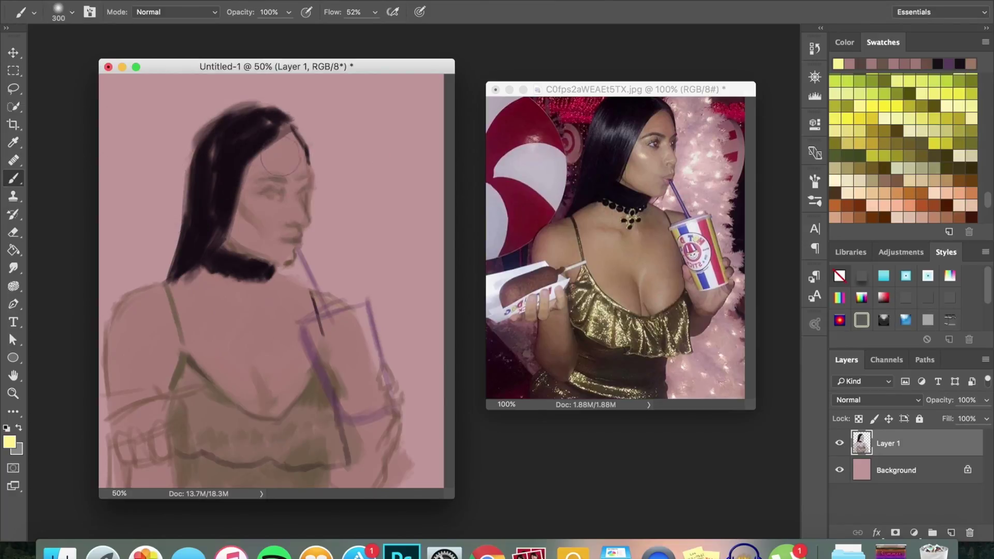
drag(223, 290, 233, 321)
key(bracketleft)
key(bracketleft)
drag(223, 383, 283, 383)
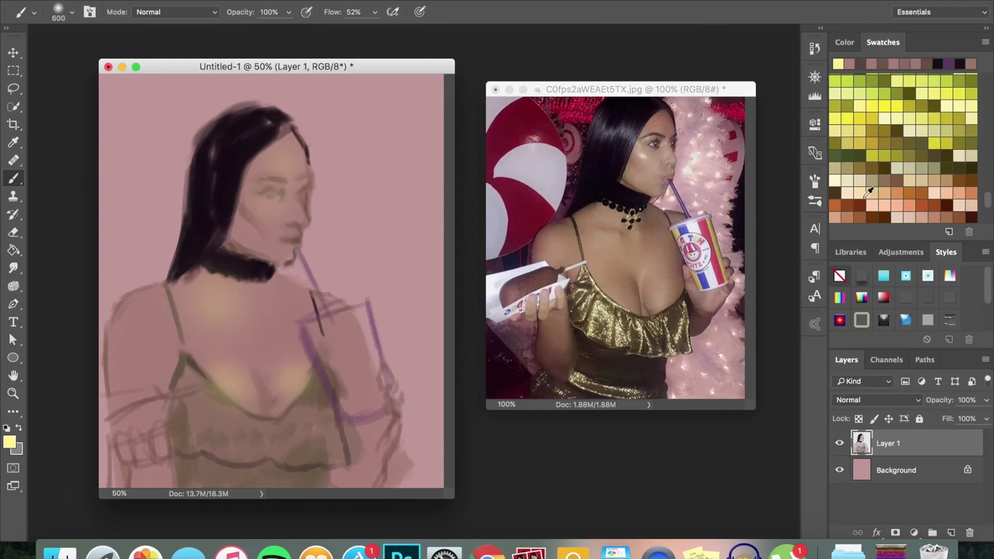
- Pick rust and brown-orange, try Soft Light on Layer 1, then undo it in History
click(865, 197)
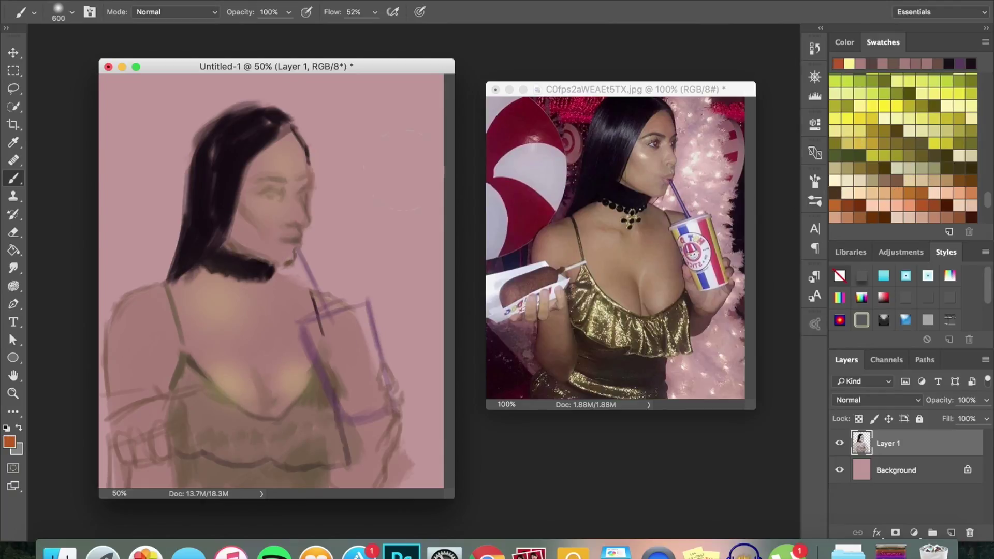
click(918, 183)
key(bracketleft)
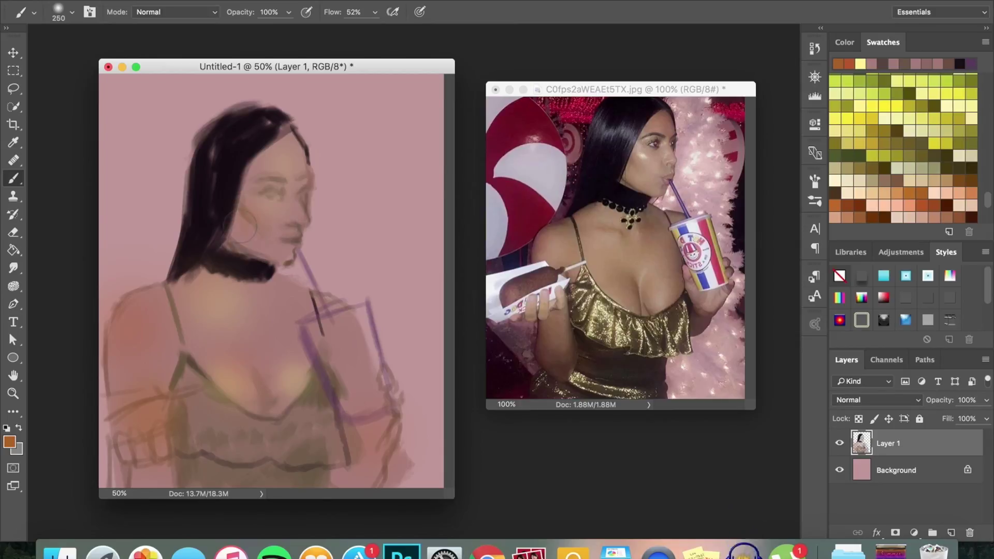
click(877, 399)
click(878, 487)
key(z)
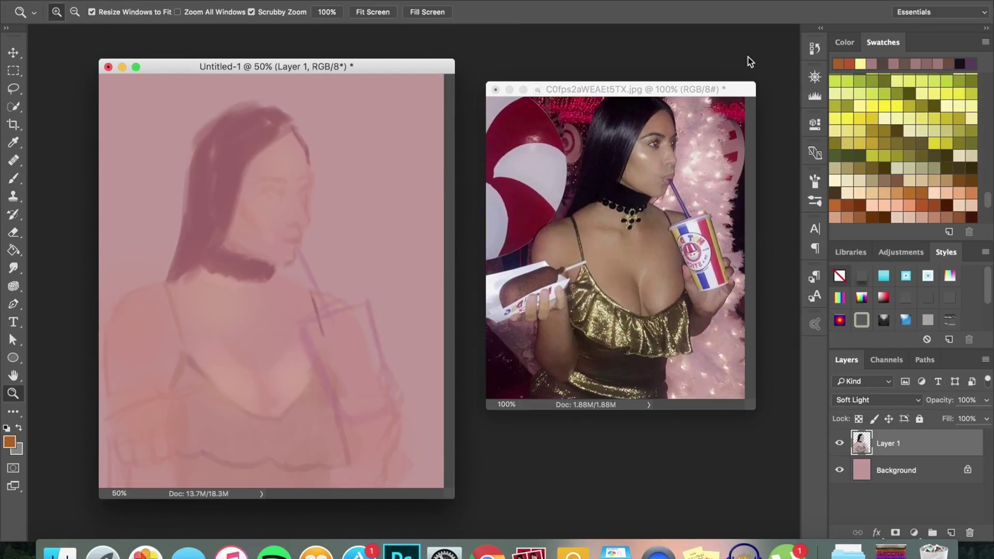
click(815, 49)
click(721, 74)
- Add a new empty Layer 2 on top
key(ctrl+shift+alt+n)
key(b)
click(72, 12)
- Choose the 403 px brush, dab textured strokes on the chest, and shrink it to 150
scroll(93, 176, down, 3)
click(84, 197)
click(234, 319)
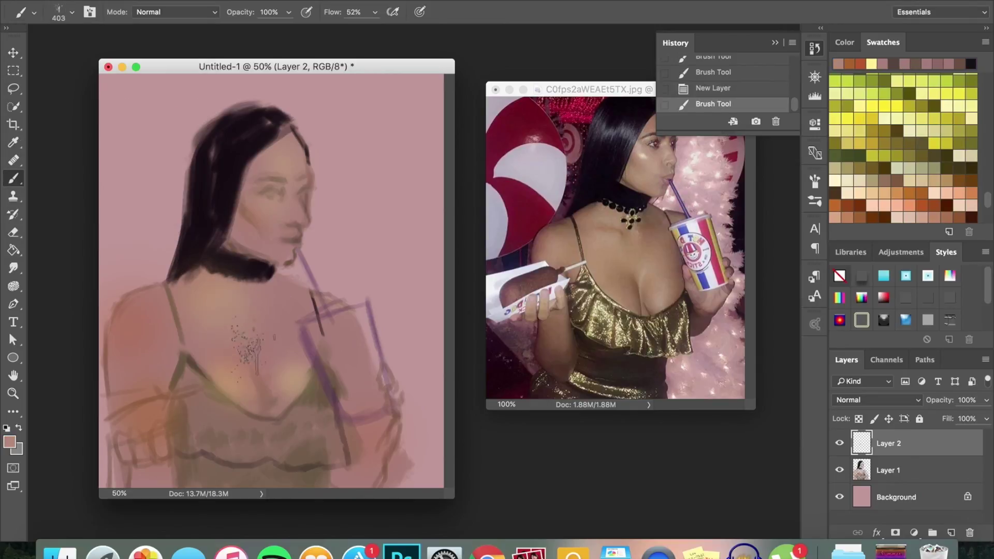
click(169, 378)
key(bracketleft)
key(bracketleft)
key(bracketleft)
alt+click(268, 230)
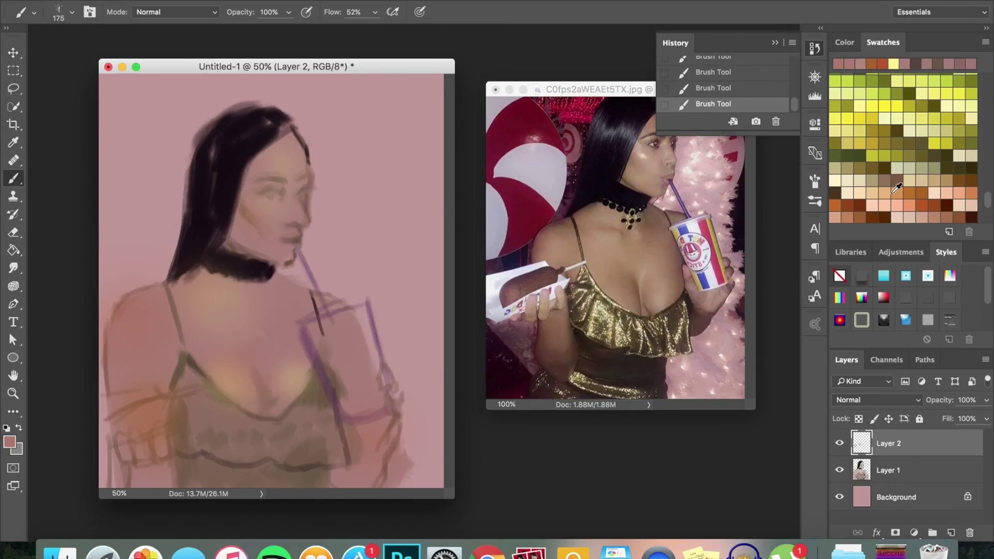
click(897, 188)
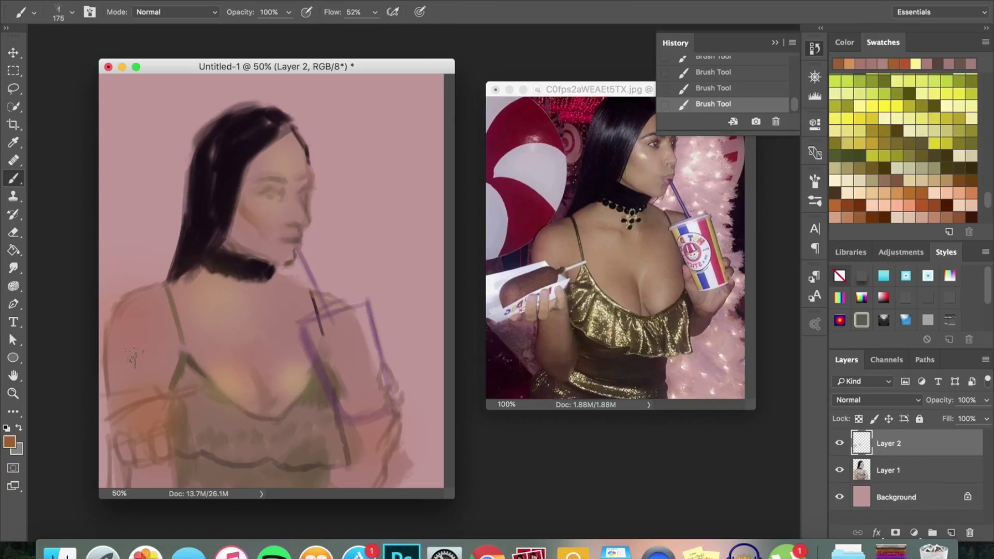
key(bracketleft)
- Streak warm brown through the hair, then pick near-black and olive-brown for the edges
alt+click(110, 362)
alt+click(312, 392)
alt+click(244, 377)
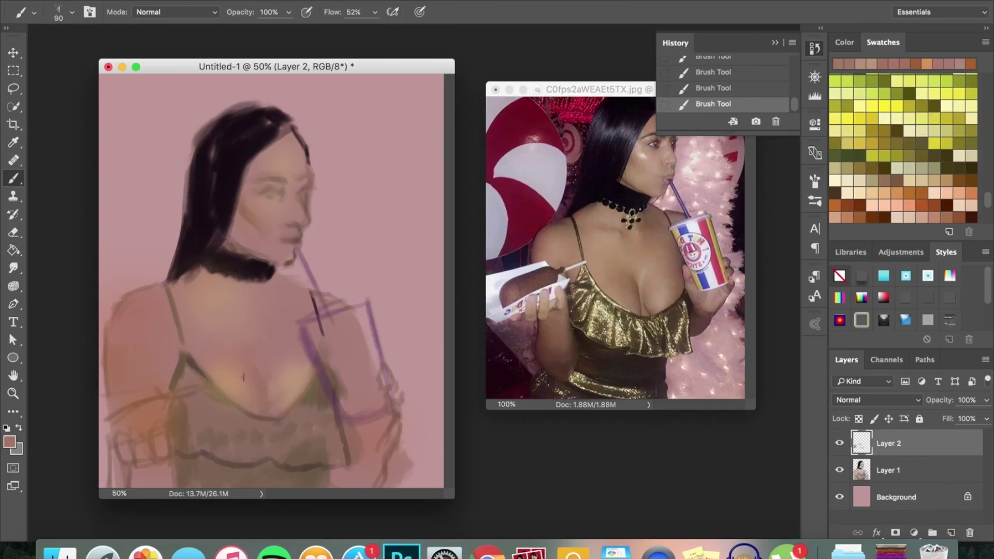
alt+click(262, 403)
key(bracketright)
key(bracketright)
key(bracketright)
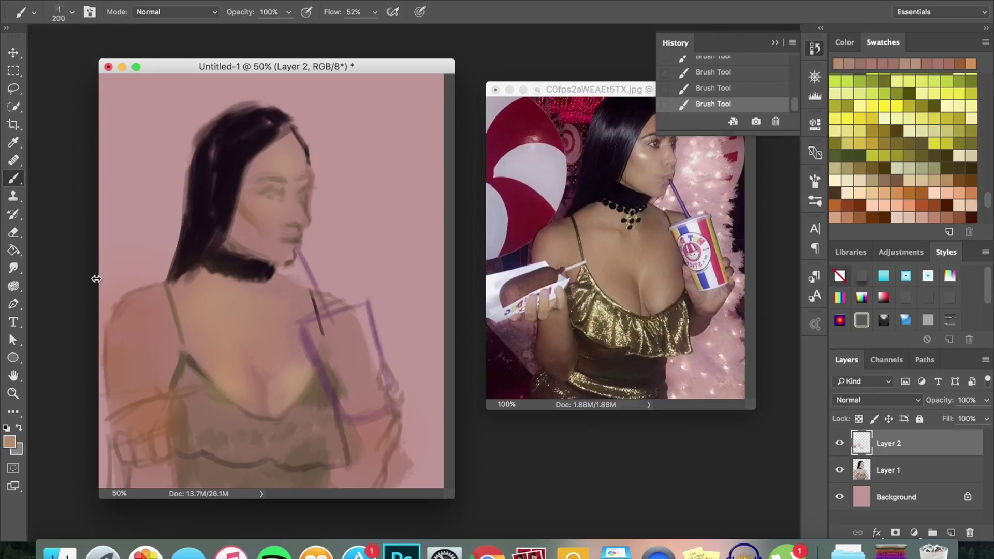
alt+click(212, 310)
alt+click(300, 459)
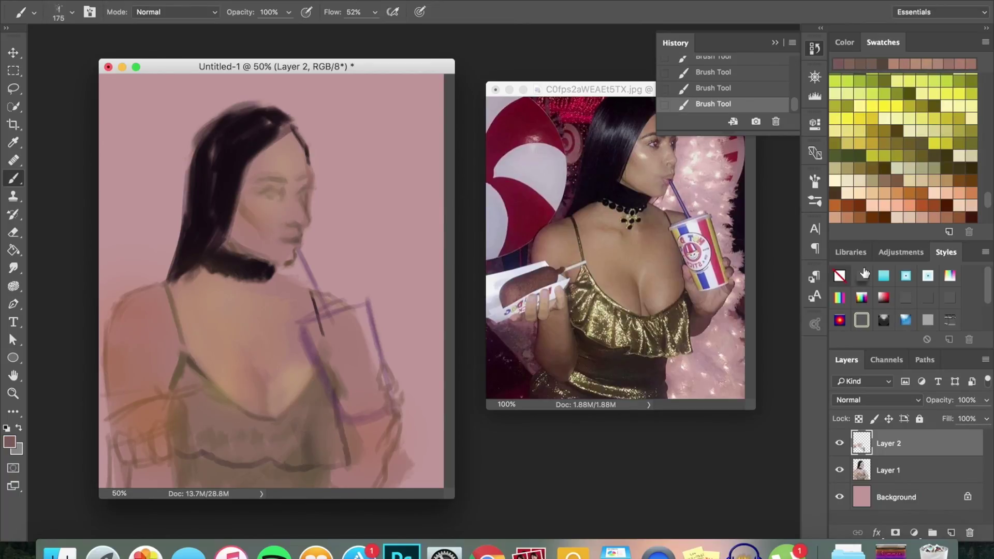
mouse_move(254, 125)
mouse_down()
mouse_move(223, 139)
mouse_move(244, 139)
mouse_move(168, 279)
mouse_up()
key(bracketleft)
key(bracketleft)
alt+click(222, 200)
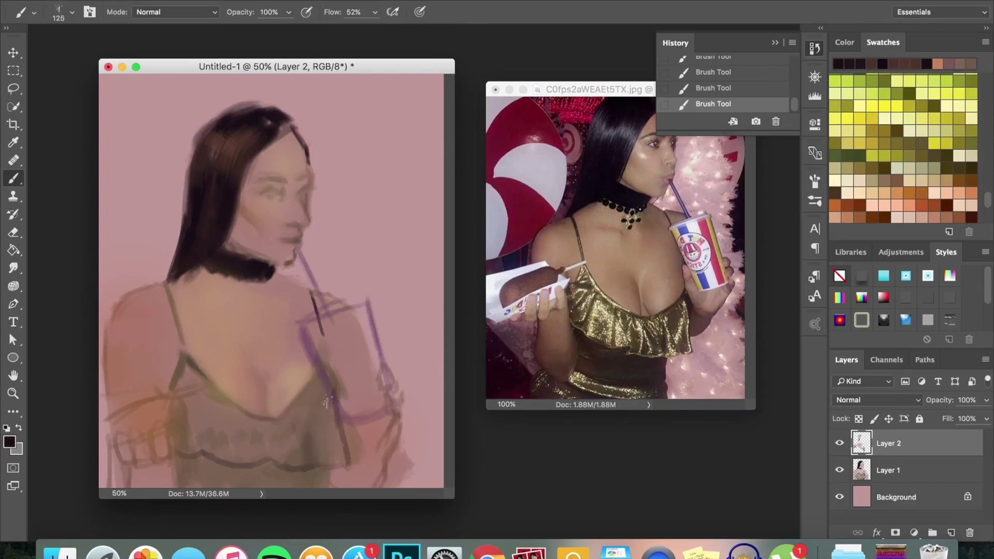
alt+click(320, 421)
- Stroke the top, then resample tan and reddish-brown tones with the brush at 175 then 150
drag(200, 388, 180, 429)
alt+click(201, 397)
key(bracketright)
key(bracketright)
alt+click(151, 303)
alt+click(119, 342)
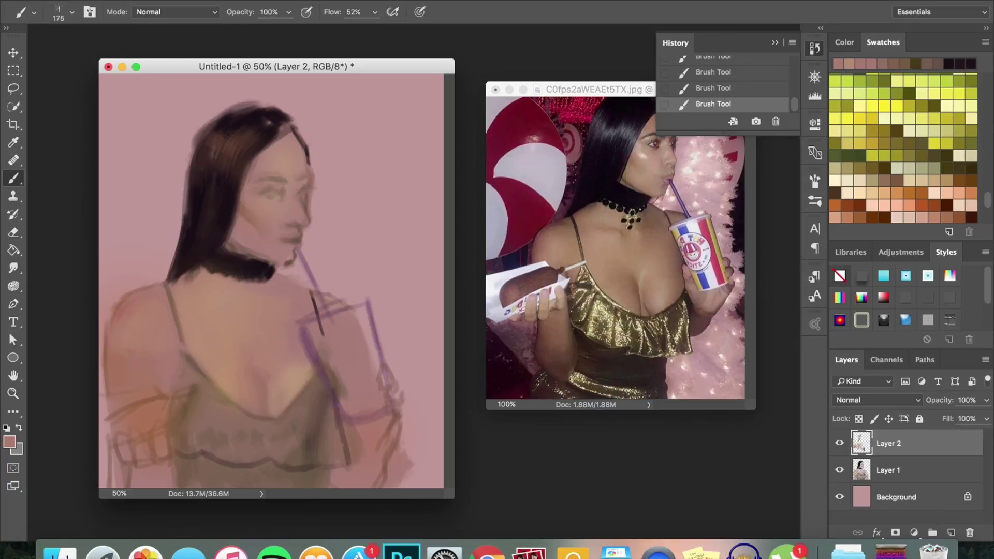
alt+click(155, 334)
alt+click(158, 400)
key(bracketleft)
key(bracketleft)
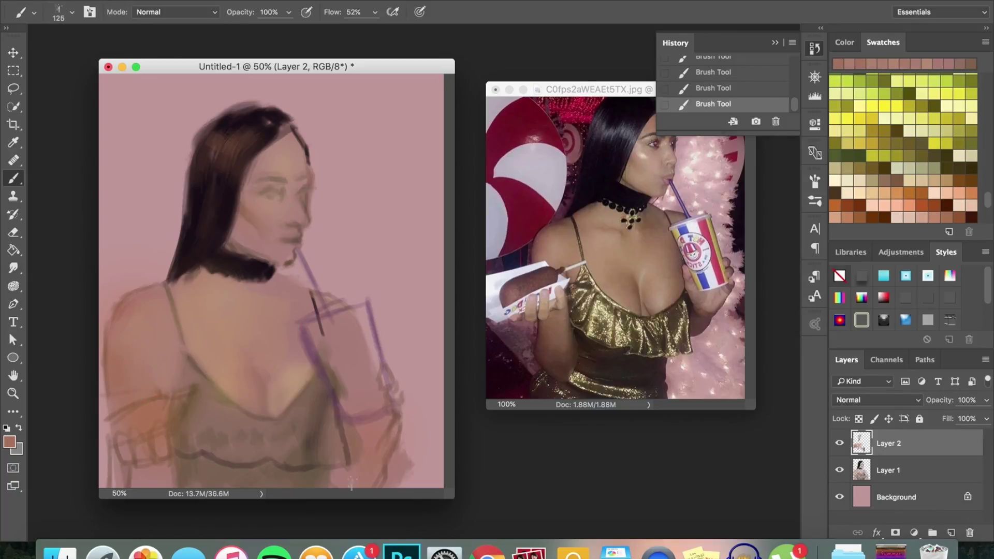
- Sample near-black, pinks, hair and skin tones, resizing the brush between 70 and 175
alt+click(262, 120)
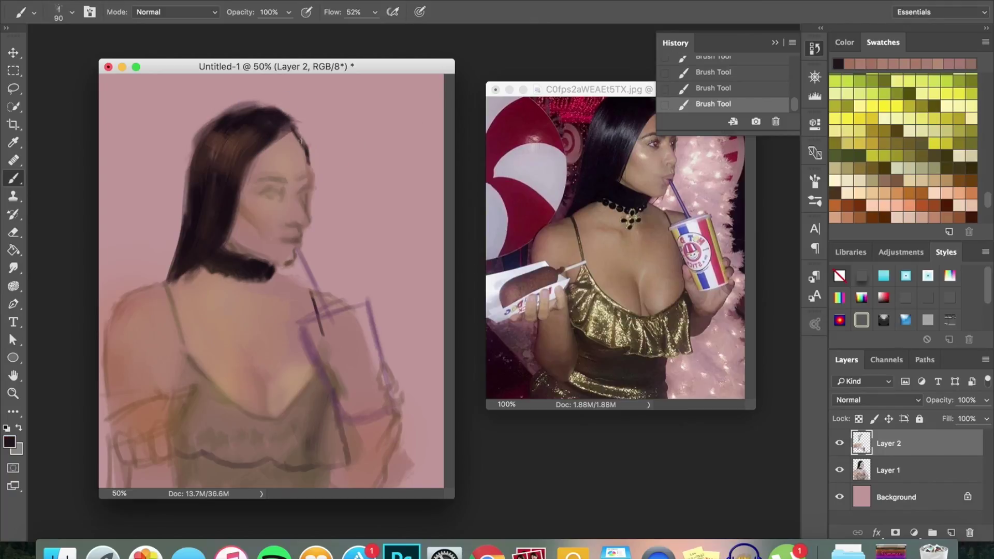
alt+click(323, 364)
alt+click(264, 253)
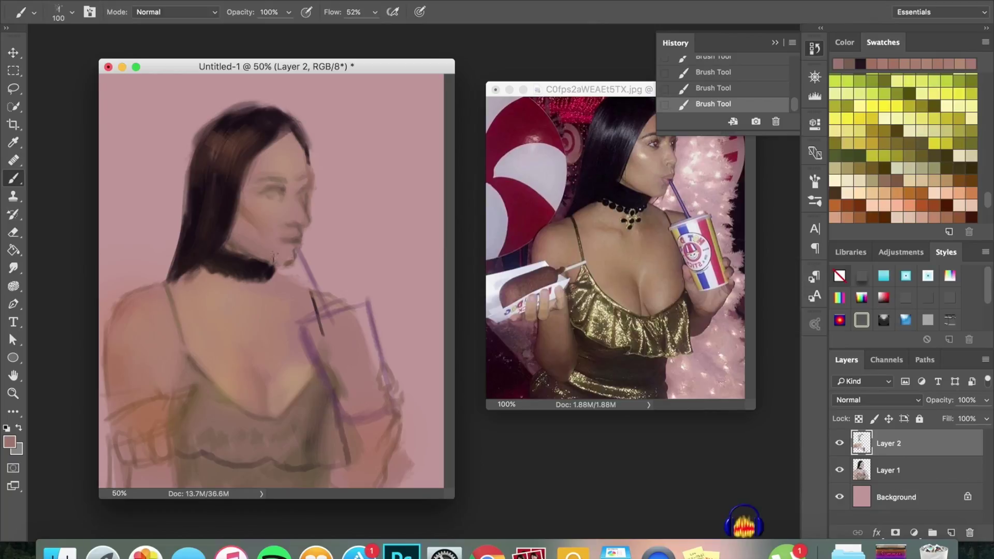
click(218, 88)
alt+click(218, 145)
key(bracketleft)
key(bracketleft)
key(bracketleft)
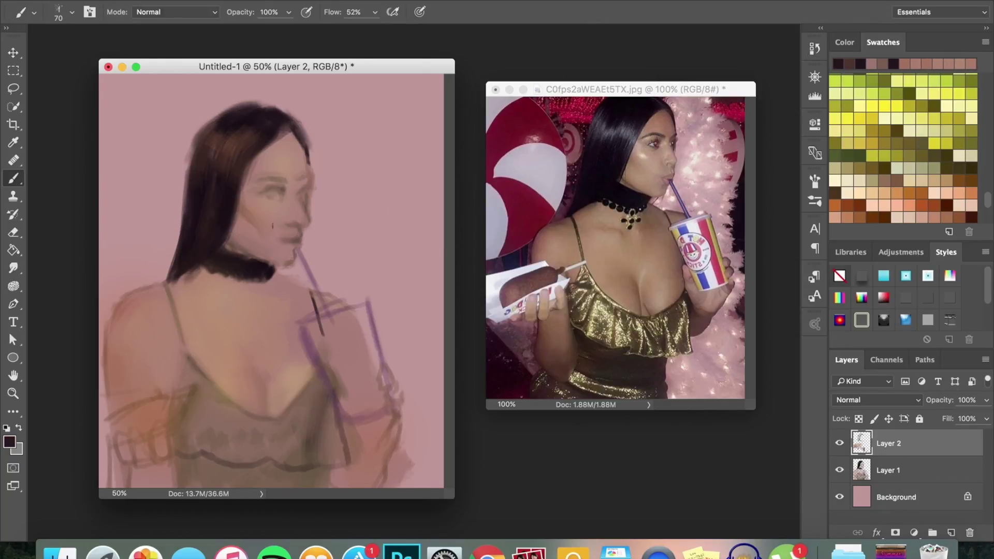
alt+click(253, 213)
key(bracketright)
alt+click(295, 344)
alt+click(395, 411)
key(bracketright)
key(bracketright)
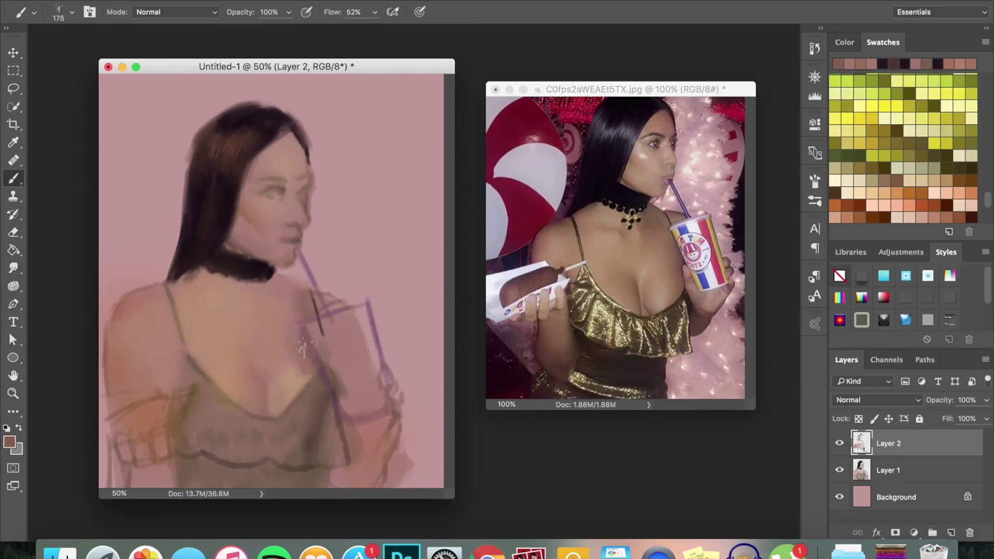
- Sample several pink tones from the chest to blend it, shrinking the brush to 60
alt+click(274, 325)
alt+click(288, 331)
alt+click(251, 306)
alt+click(272, 329)
alt+click(276, 323)
alt+click(299, 377)
alt+click(283, 335)
key(bracketleft)
key(bracketleft)
key(bracketleft)
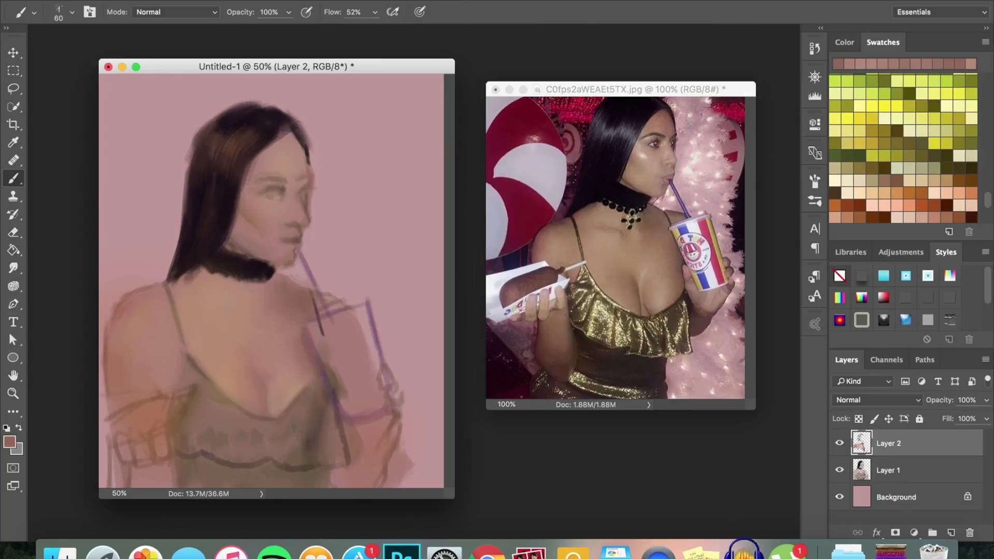
- Paint a light pink-white area inside the cup using sampled light tones
alt+click(220, 308)
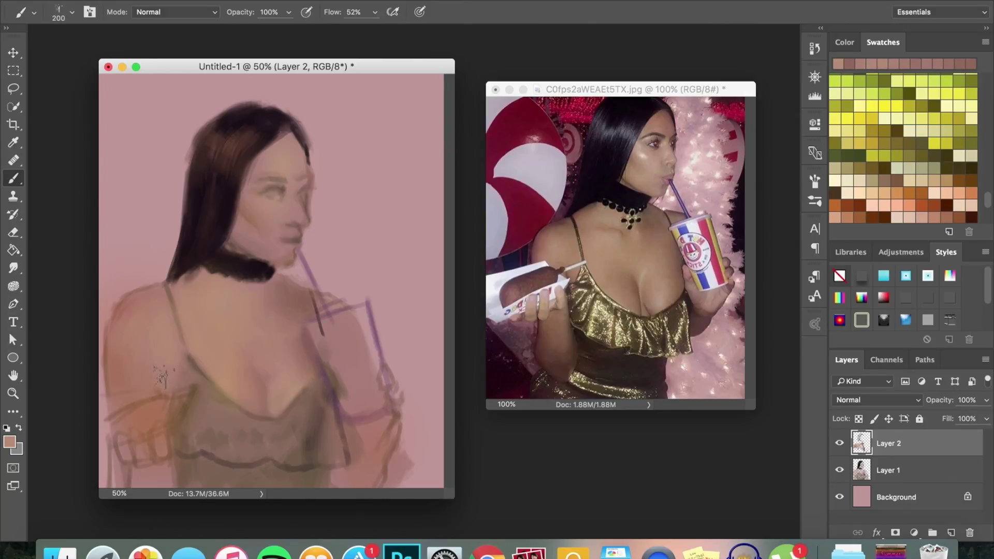
alt+click(353, 305)
mouse_move(358, 331)
mouse_down()
mouse_move(363, 383)
mouse_move(342, 383)
mouse_move(358, 366)
mouse_up()
alt+click(333, 333)
- Brush the top and lower cup lighter and whiter with sampled light tones
mouse_move(357, 318)
mouse_down()
mouse_move(321, 334)
mouse_move(337, 362)
mouse_up()
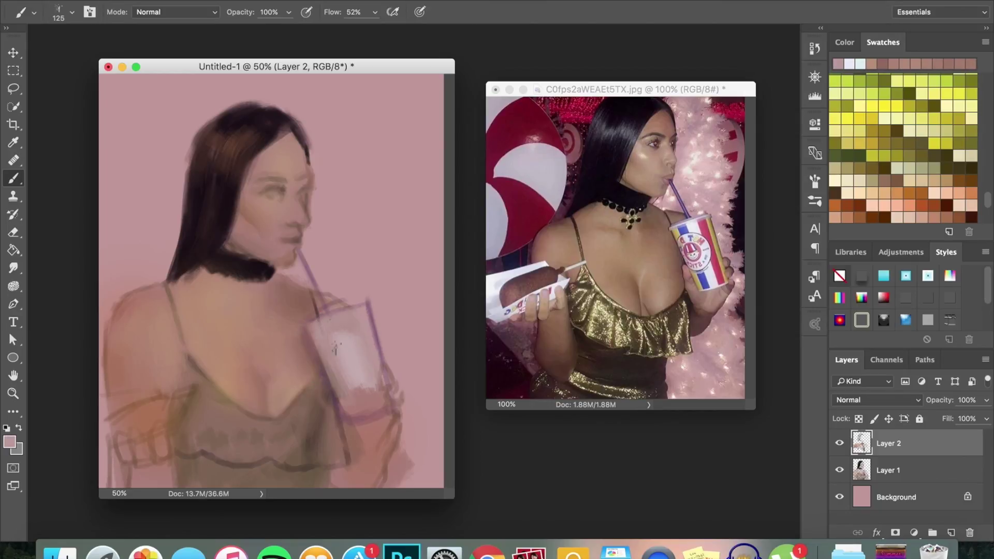
drag(376, 409, 357, 414)
drag(332, 373, 370, 406)
alt+click(361, 383)
alt+click(370, 405)
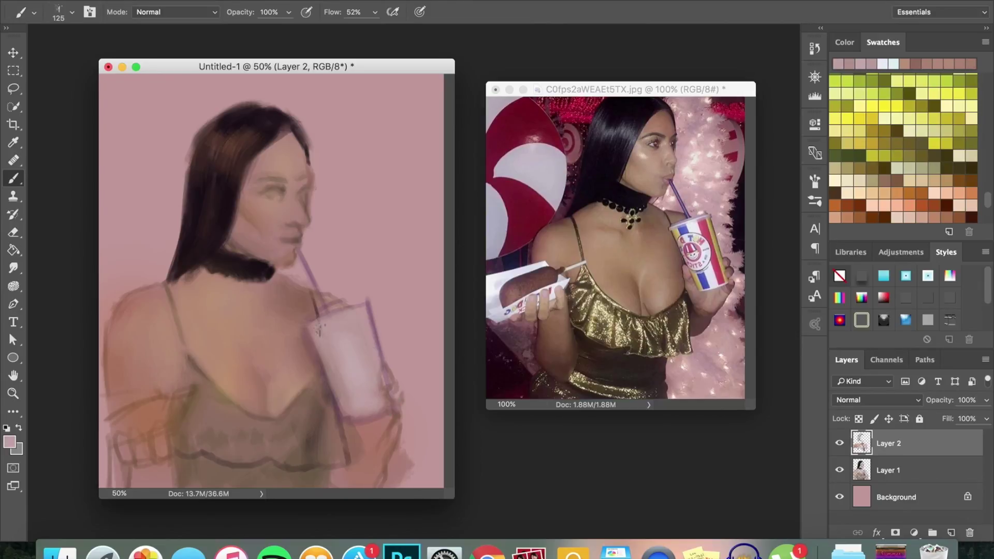
- Darken the hair beside the face with near-black at brush size 60, then pick a brown
alt+click(313, 317)
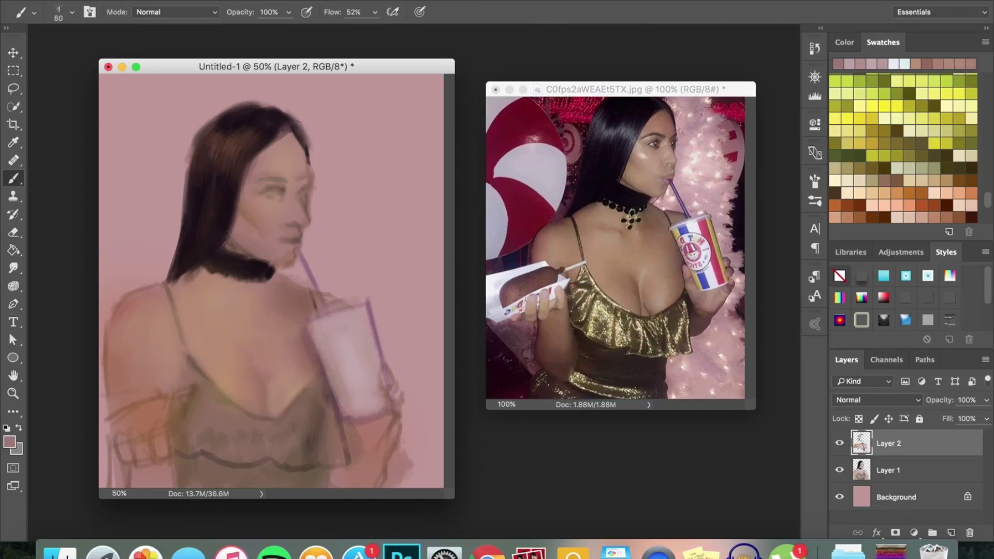
alt+click(286, 164)
key(bracketright)
alt+click(276, 132)
drag(275, 143, 243, 177)
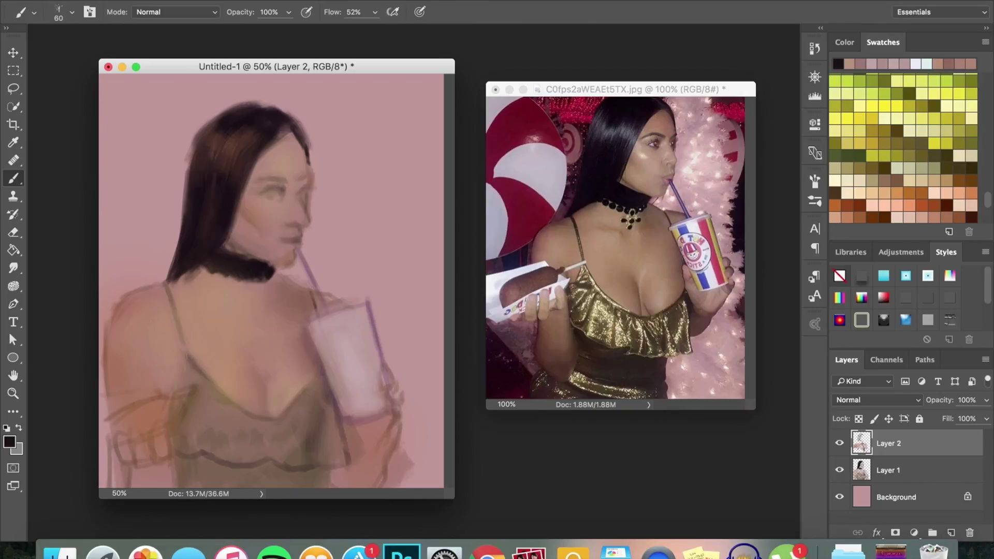
click(523, 290)
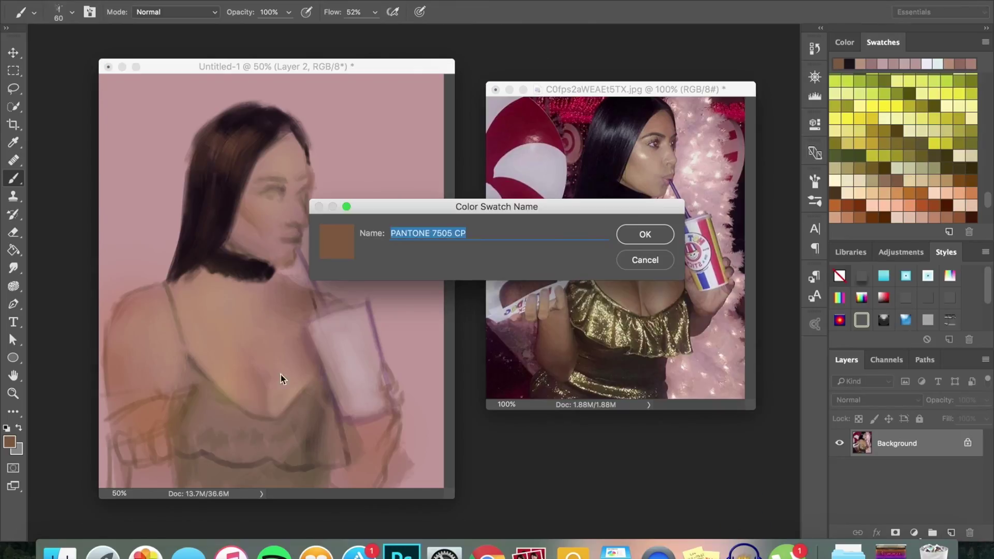
- Dismiss the swatch prompt, sample a pinkish peach, and choose the 93 px brush sized 50–70
key(Escape)
click(281, 376)
alt+click(273, 410)
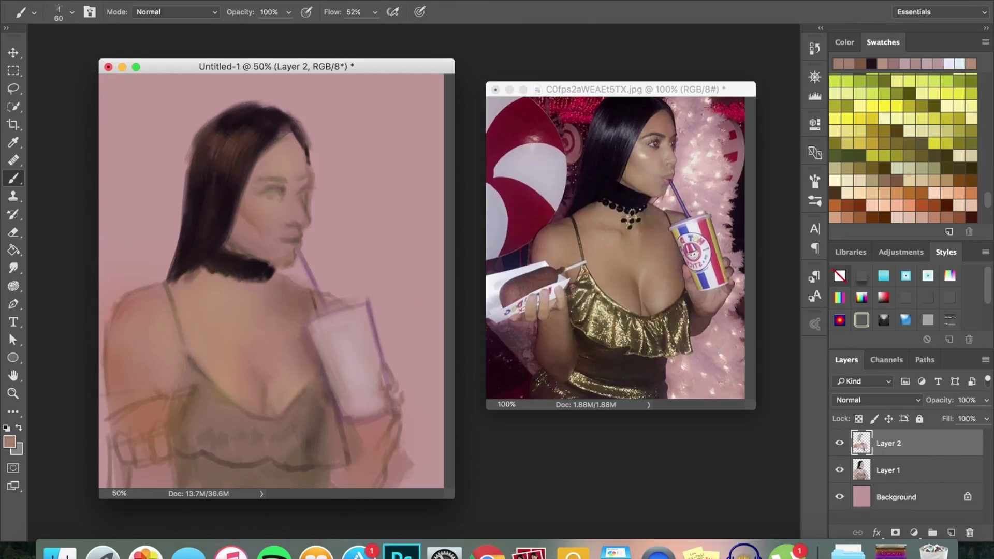
click(57, 15)
drag(168, 159, 166, 161)
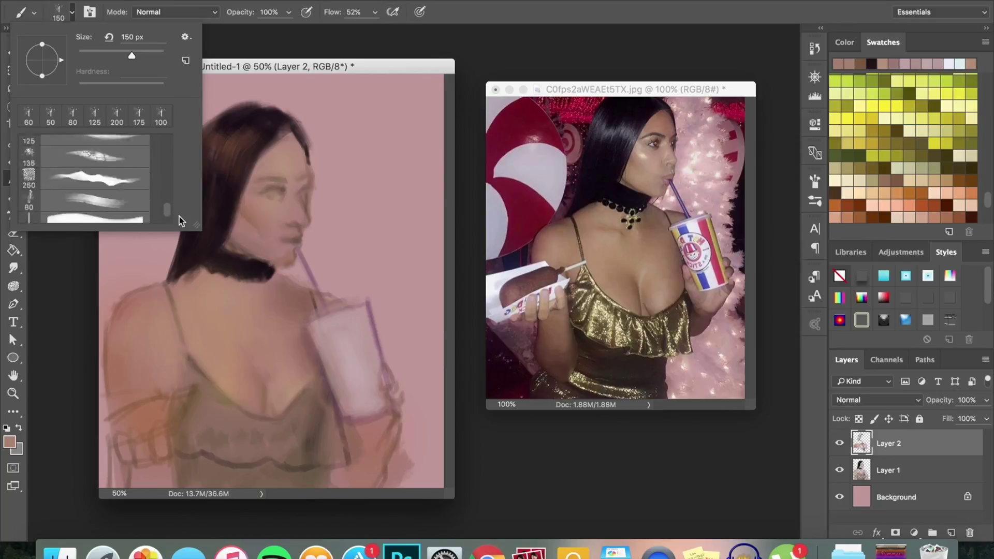
scroll(166, 161, down, 2)
double_click(93, 166)
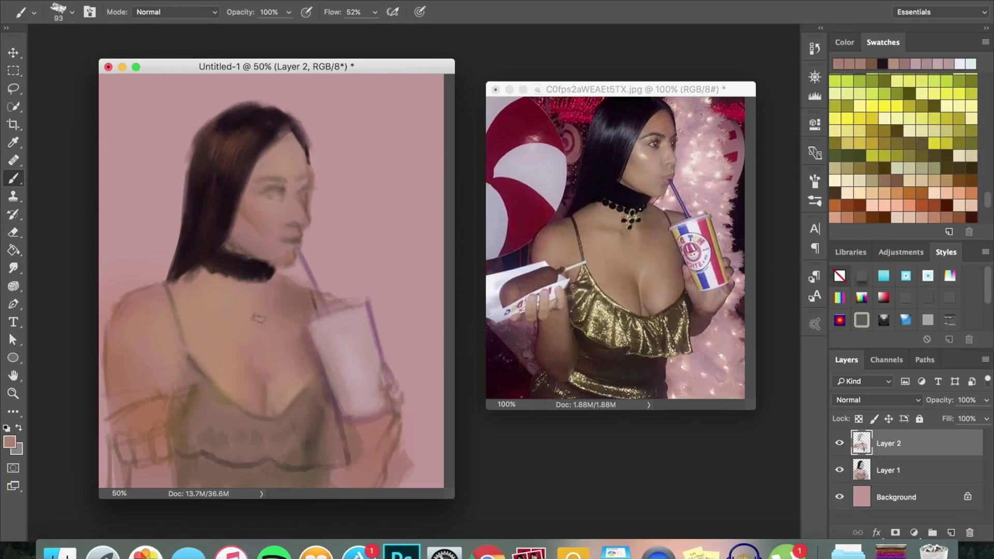
key(bracketleft)
key(bracketleft)
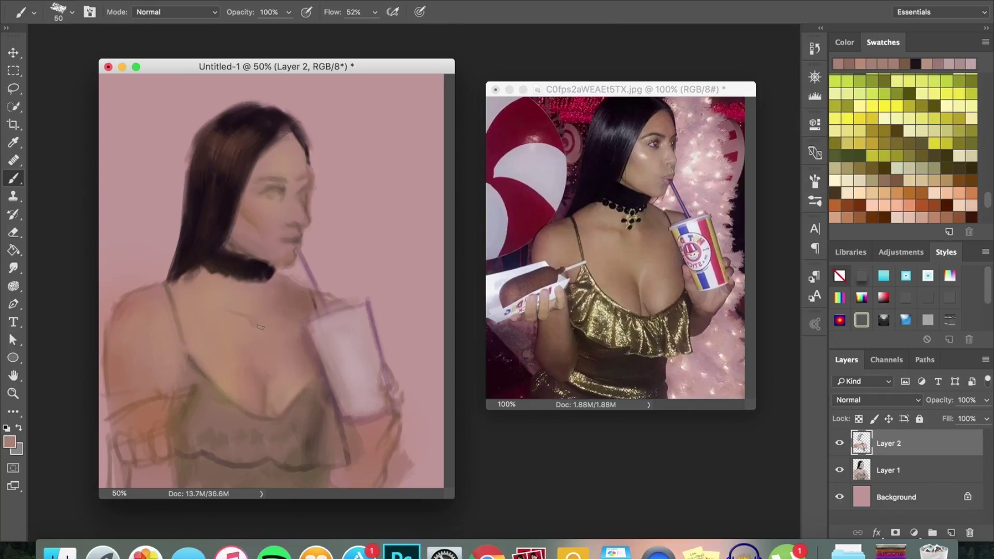
key(bracketright)
key(bracketright)
- Sample chest skin and mauve-brown tones, then paint a light stroke beside the left eye
alt+click(284, 327)
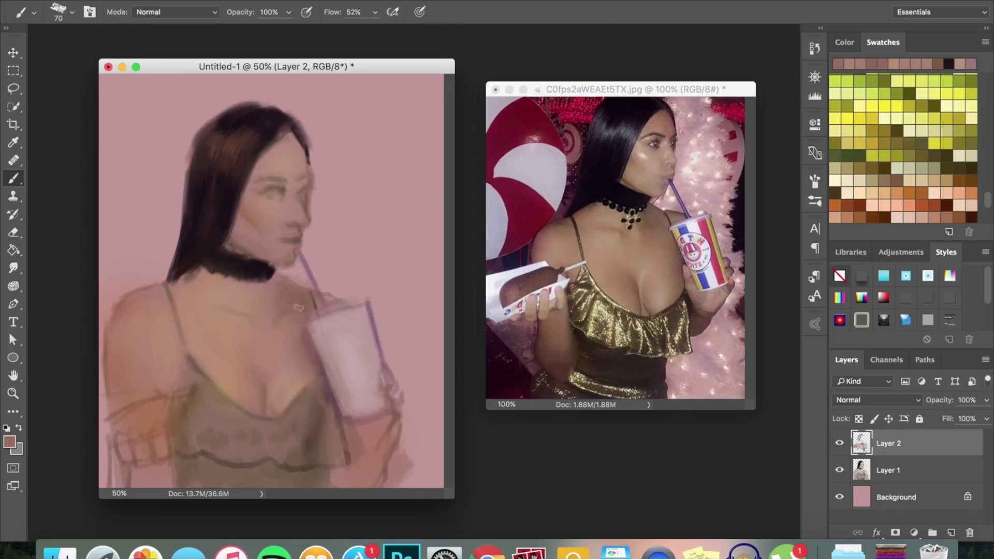
alt+click(287, 303)
key(bracketleft)
key(bracketleft)
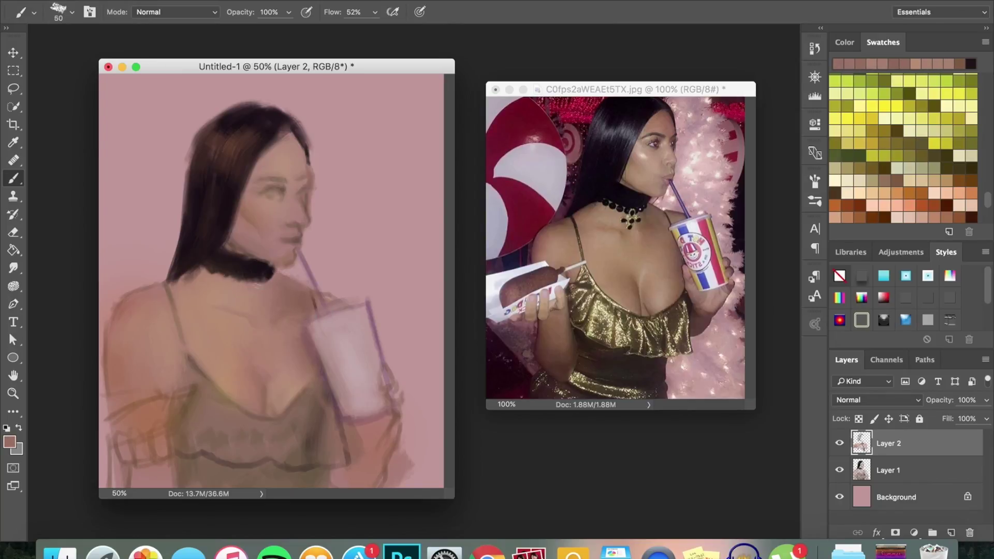
key(bracketleft)
key(bracketleft)
key(bracketleft)
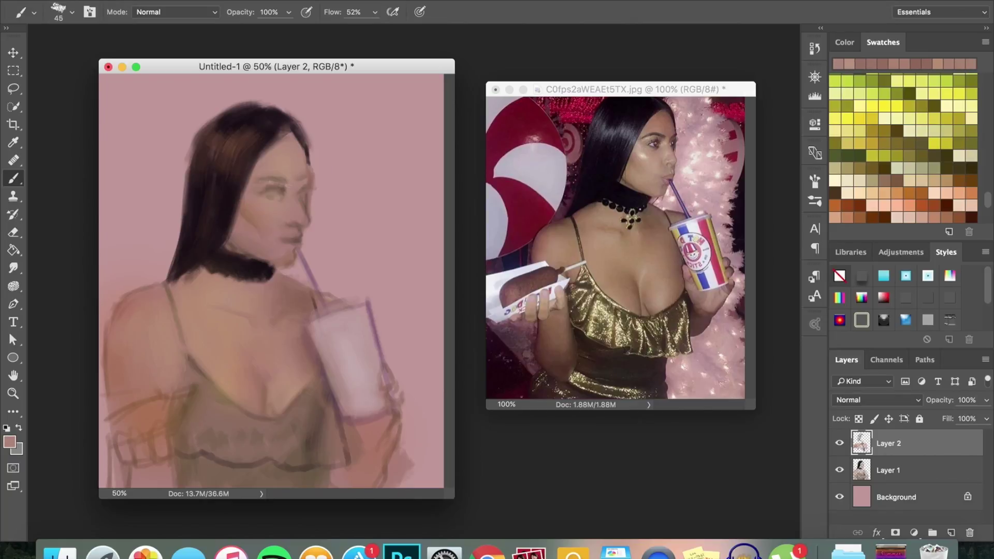
alt+click(229, 188)
key(bracketleft)
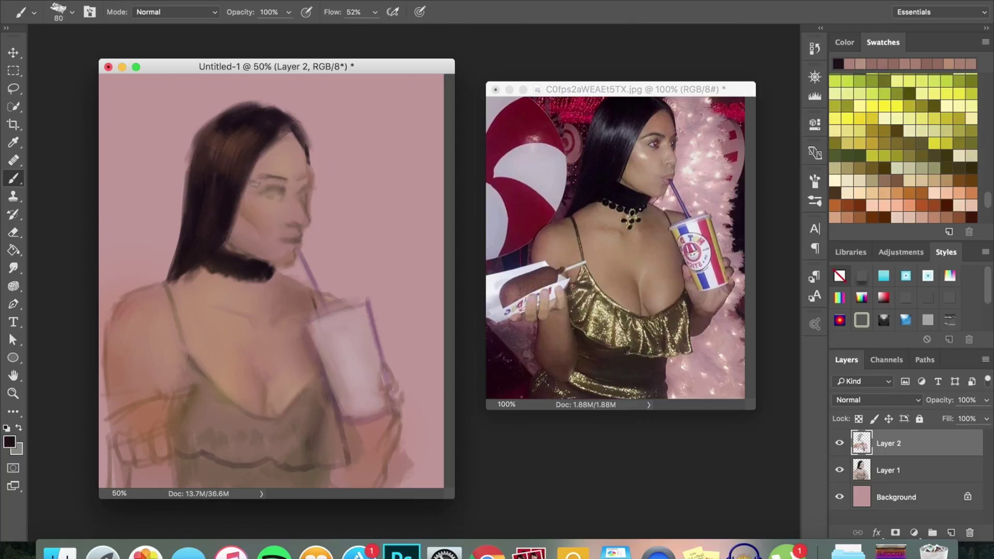
alt+click(261, 179)
drag(248, 187, 256, 183)
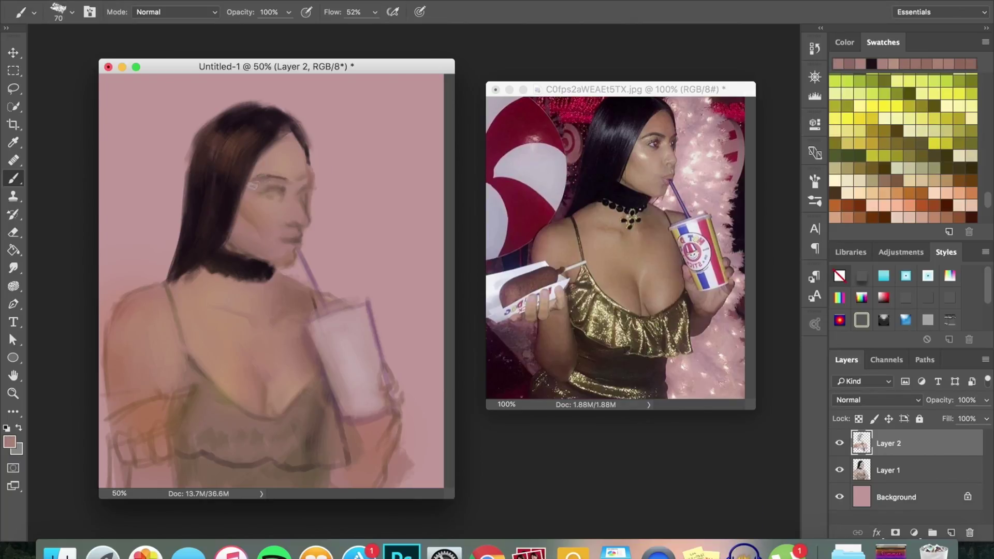
key(bracketright)
key(bracketright)
key(bracketright)
scroll(968, 87, up, 5)
scroll(905, 126, up, 5)
- Paint yellow-orange strokes across the top using two orange swatches
click(971, 105)
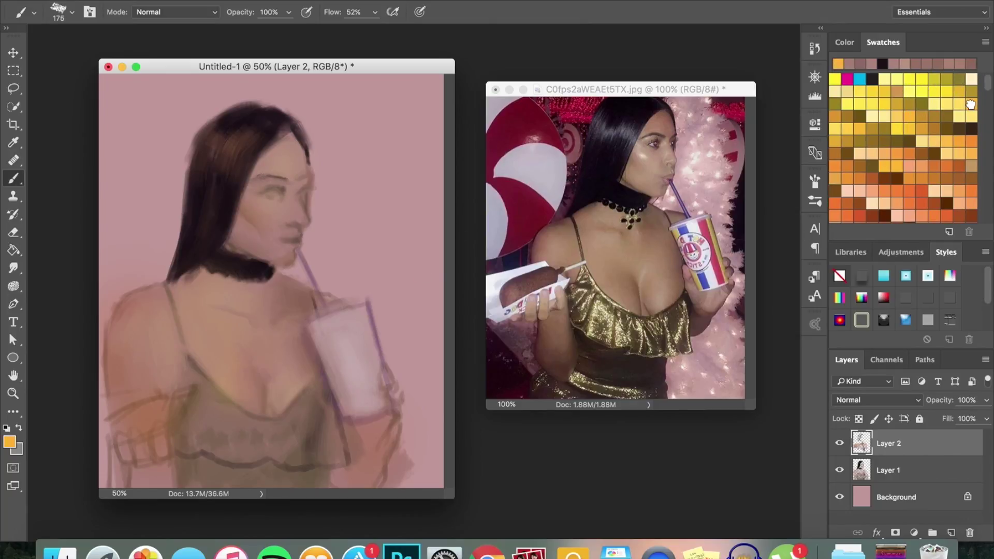
mouse_move(220, 401)
mouse_down()
mouse_move(230, 440)
mouse_move(222, 456)
mouse_up()
key(bracketleft)
key(bracketleft)
key(bracketleft)
drag(324, 404, 310, 450)
drag(243, 420, 228, 455)
click(849, 138)
drag(321, 420, 342, 461)
key(bracketleft)
drag(203, 372, 232, 406)
key(bracketright)
key(bracketright)
key(bracketright)
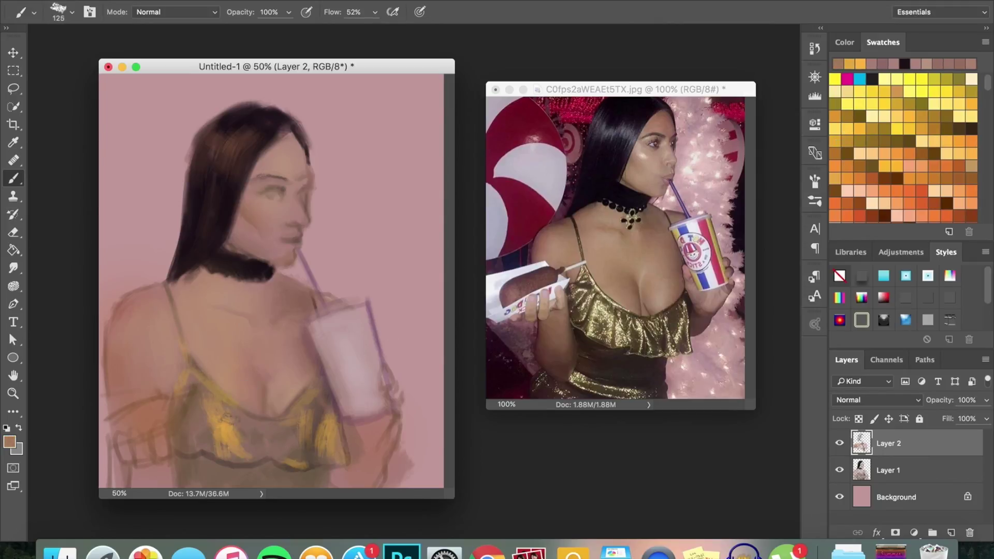
- Shade the left side of the chest with sampled browns, then sample a light tan-orange
alt+click(267, 437)
alt+click(268, 435)
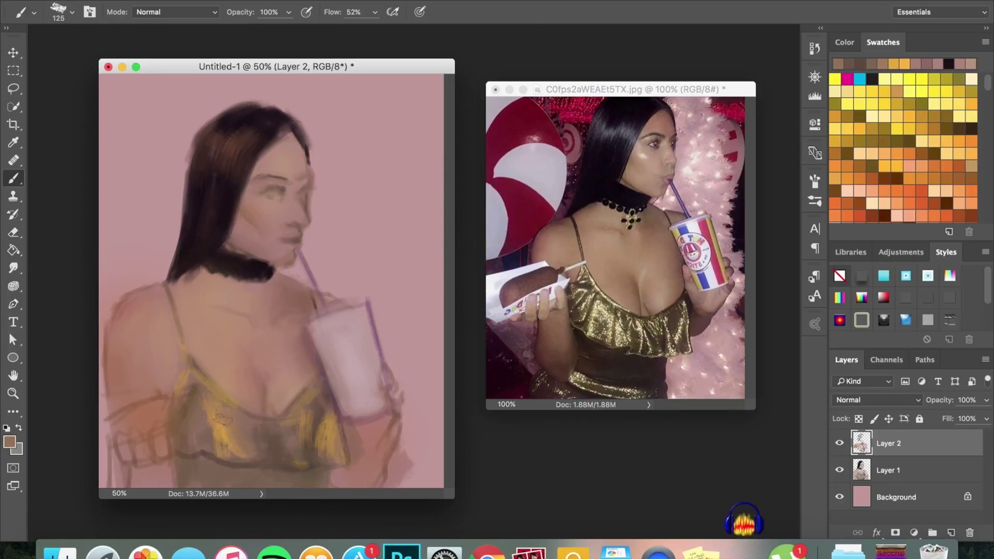
mouse_move(249, 461)
mouse_down()
mouse_move(181, 394)
mouse_move(223, 437)
mouse_up()
alt+click(248, 404)
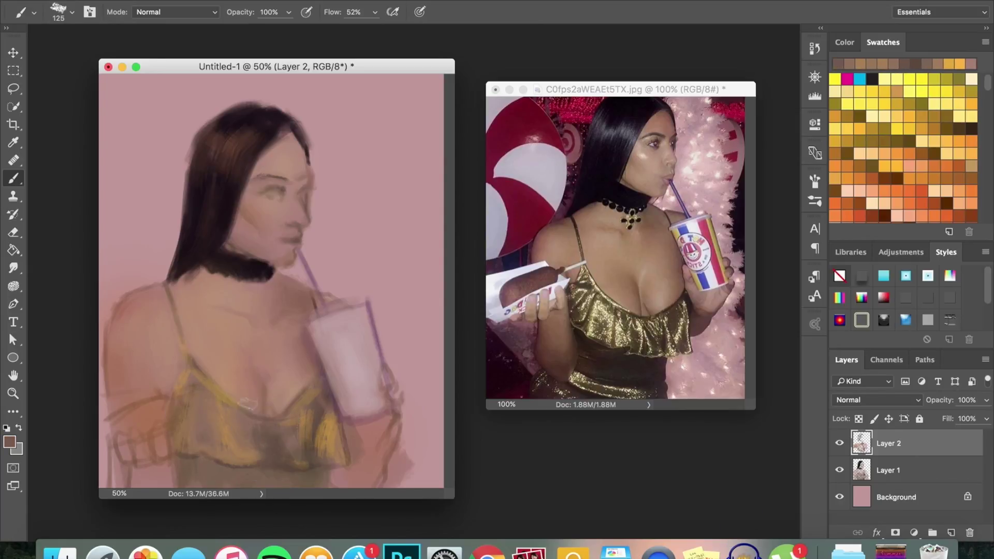
click(901, 162)
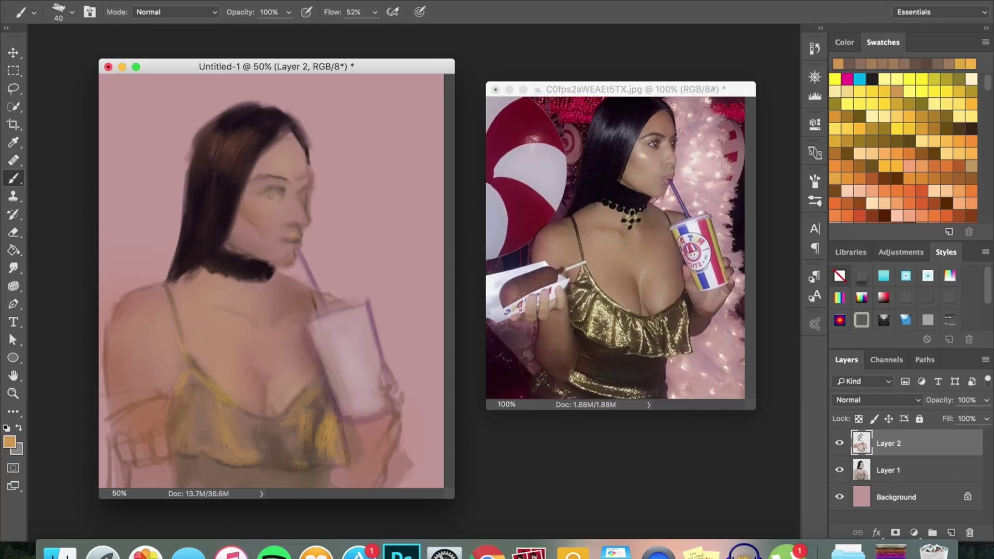
- Save the painting as kimk.psd
key(super+shift+s)
text(kimk)
key(Return)
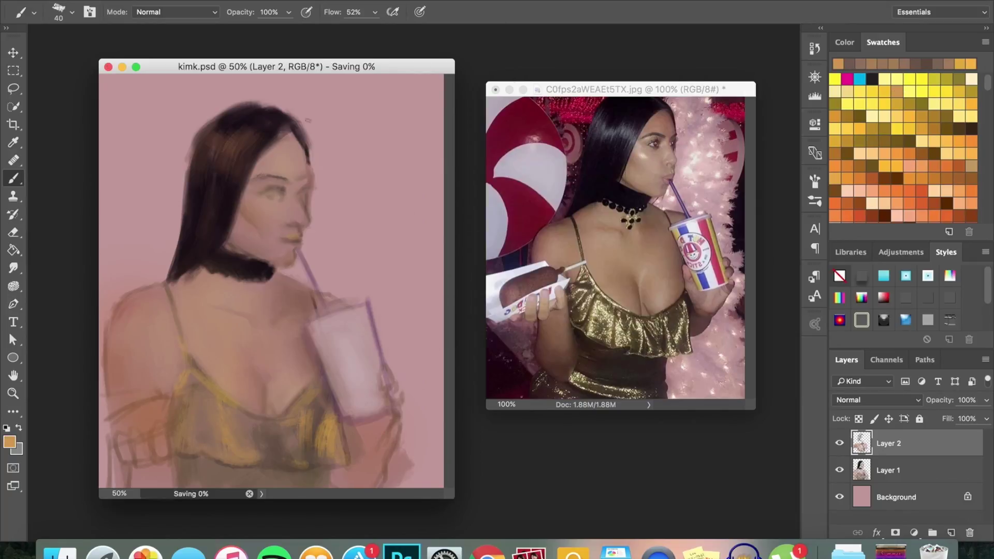
- Repaint the eyebrows in dark brown with a small size-20 brush preset
alt+click(342, 135)
click(33, 12)
double_click(51, 88)
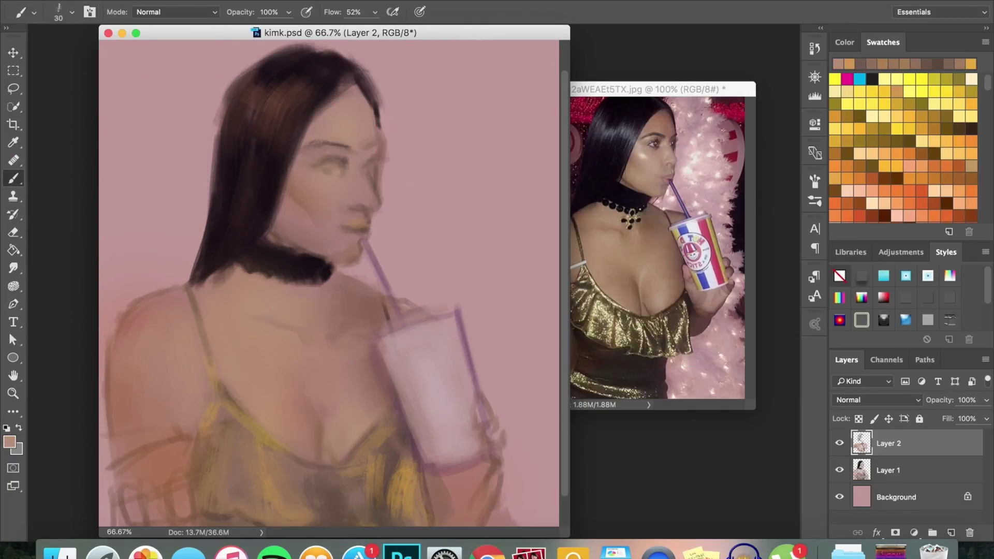
drag(305, 147, 320, 141)
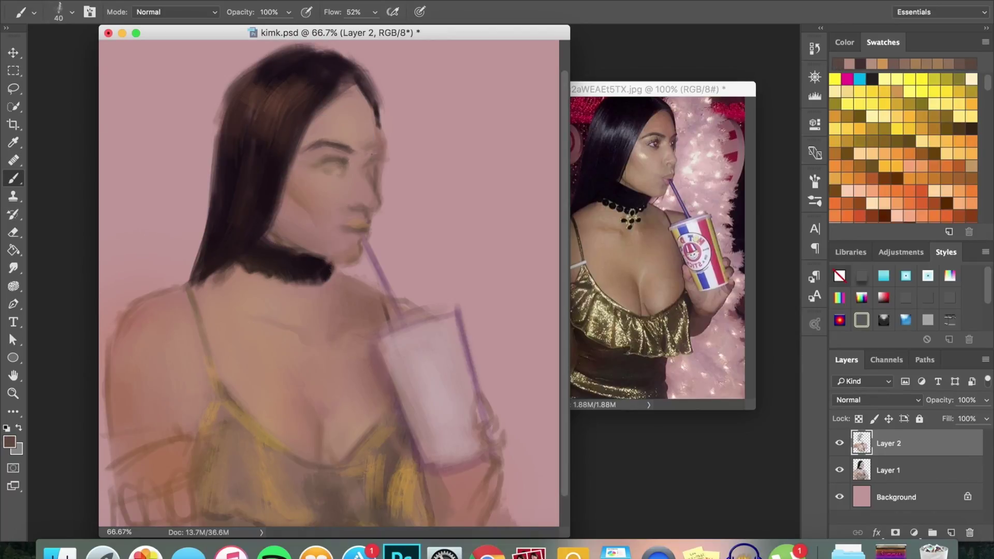
- Sample skin tones from shoulder, forehead and reference photo to touch up the face
alt+click(367, 132)
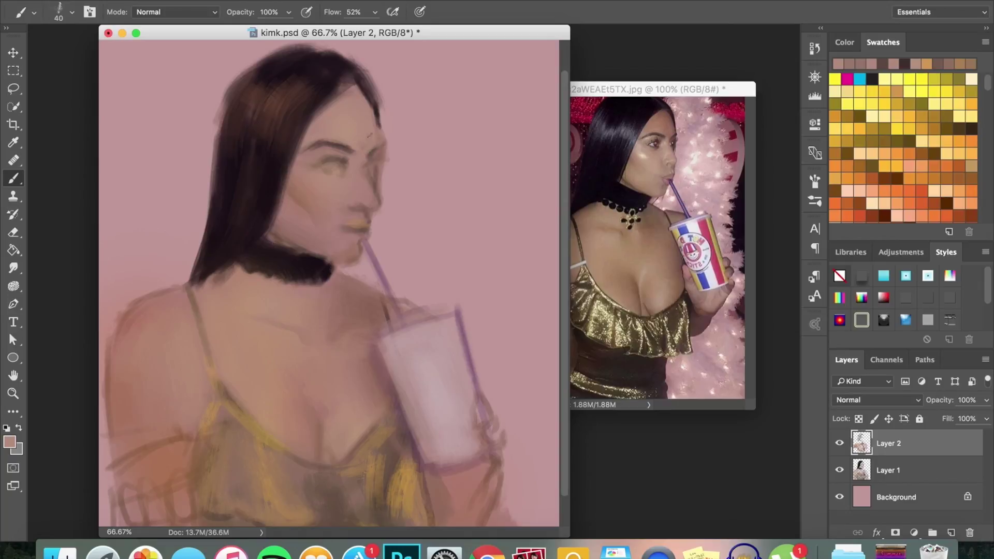
alt+click(133, 317)
alt+click(355, 100)
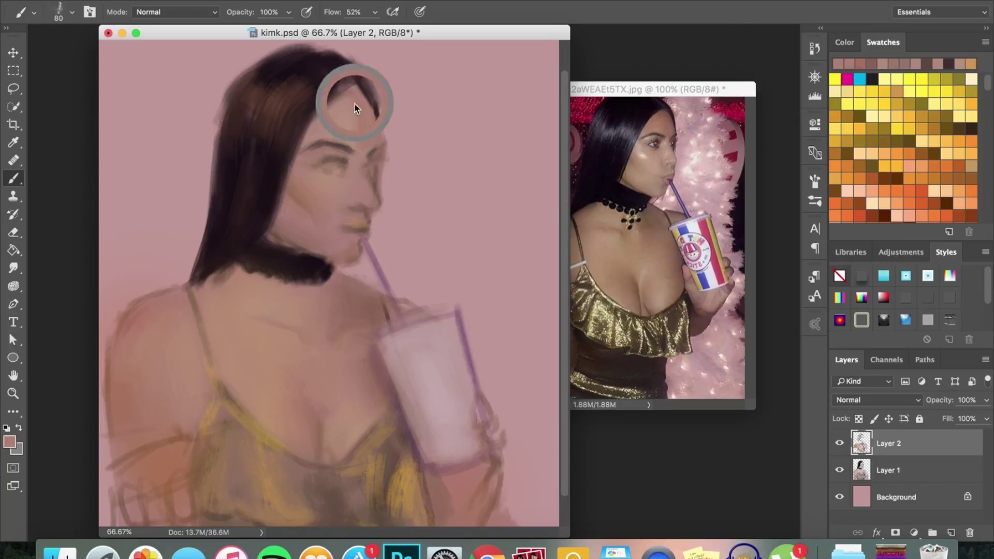
key(bracketleft)
key(bracketleft)
alt+click(364, 187)
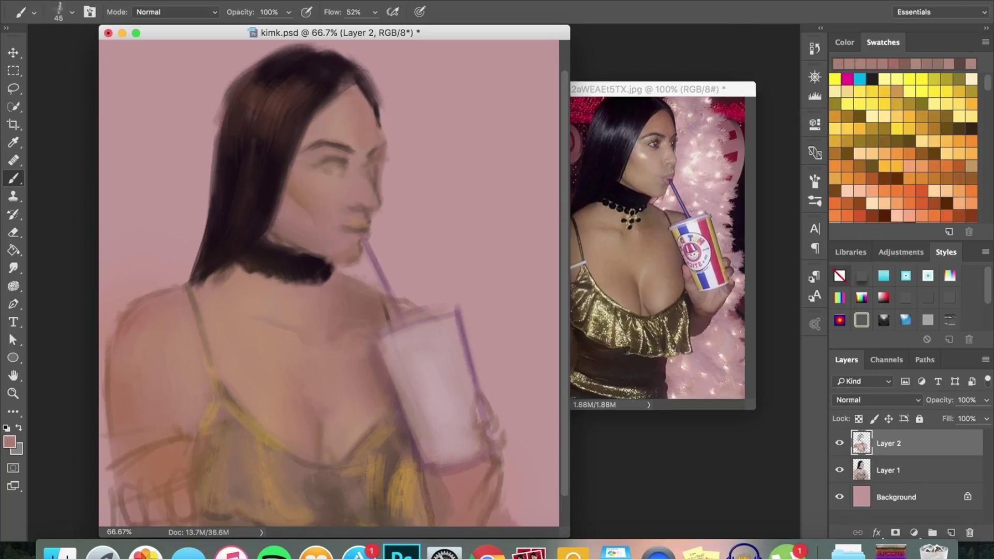
key(bracketright)
key(bracketright)
alt+click(677, 167)
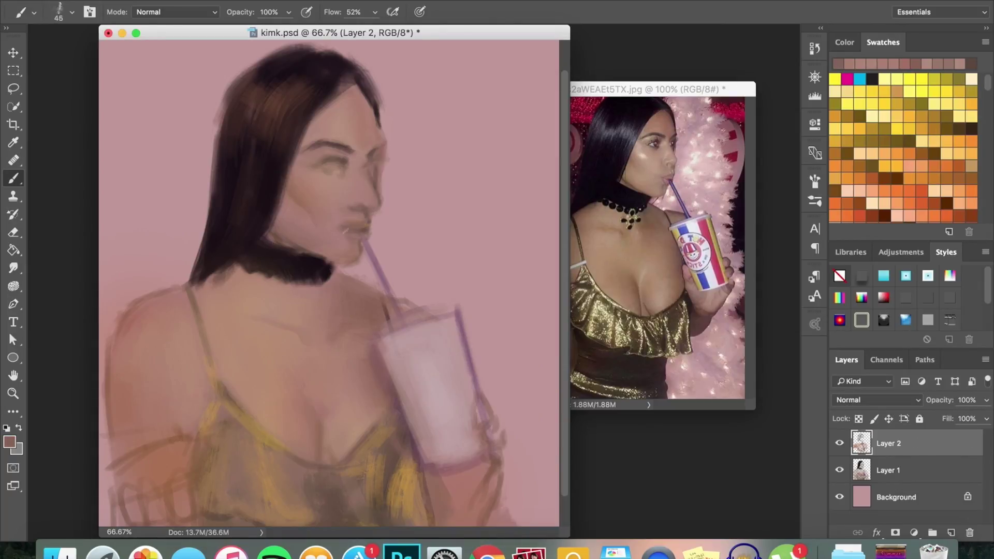
key(bracketleft)
key(bracketleft)
key(bracketleft)
alt+click(249, 181)
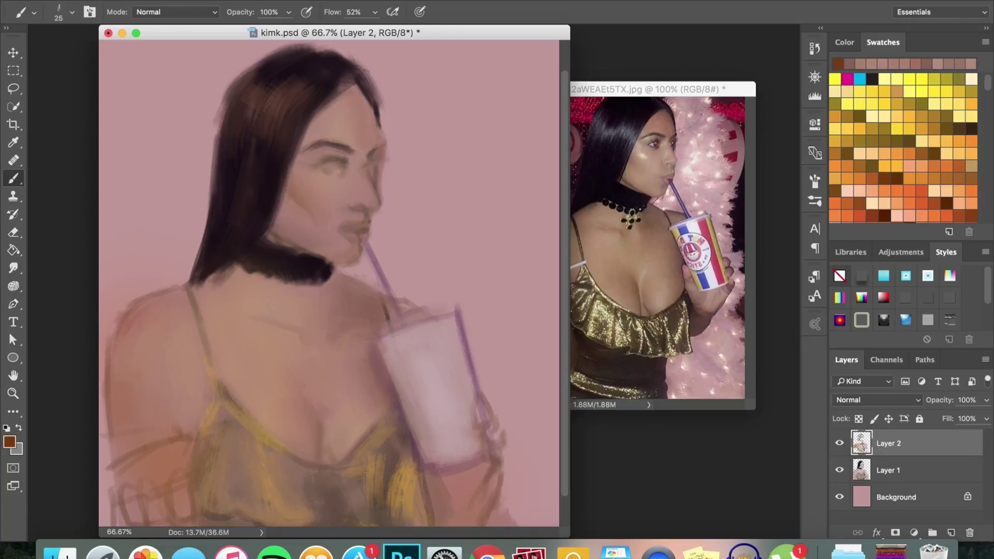
- Paint the pink background colour over the orange line above the choker
alt+click(289, 223)
drag(279, 241, 321, 254)
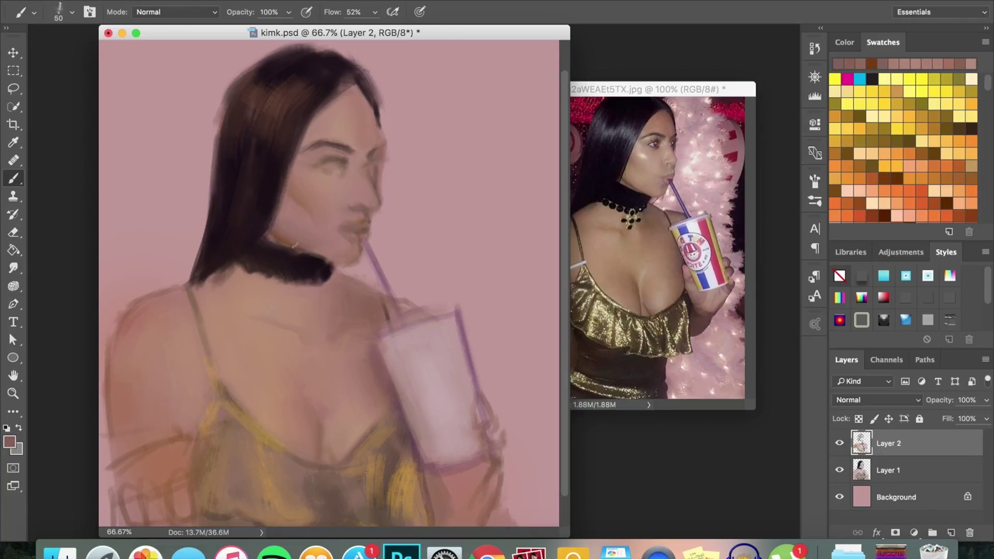
alt+click(357, 248)
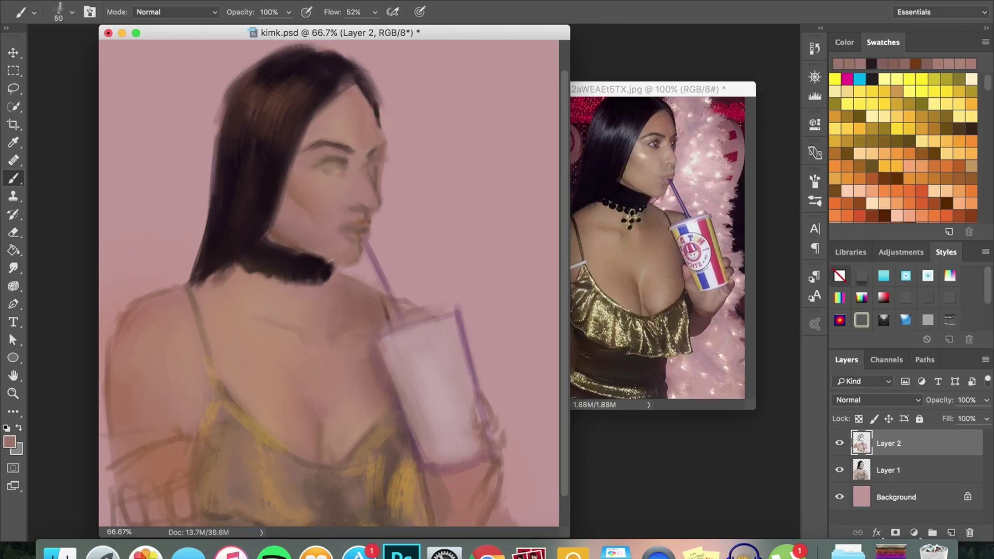
- Toggle Layer 2 off and on to compare, then add new empty Layer 3
click(840, 443)
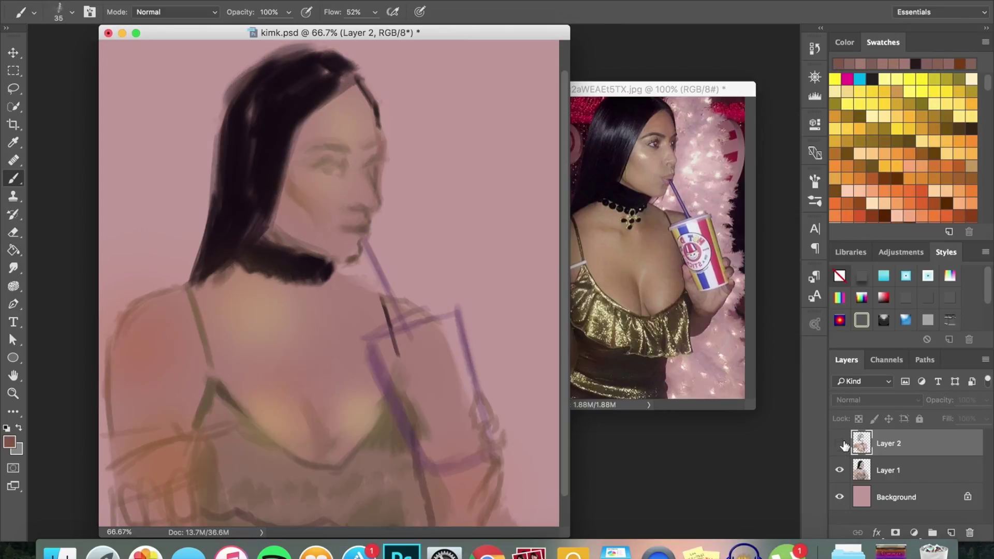
click(840, 443)
click(952, 533)
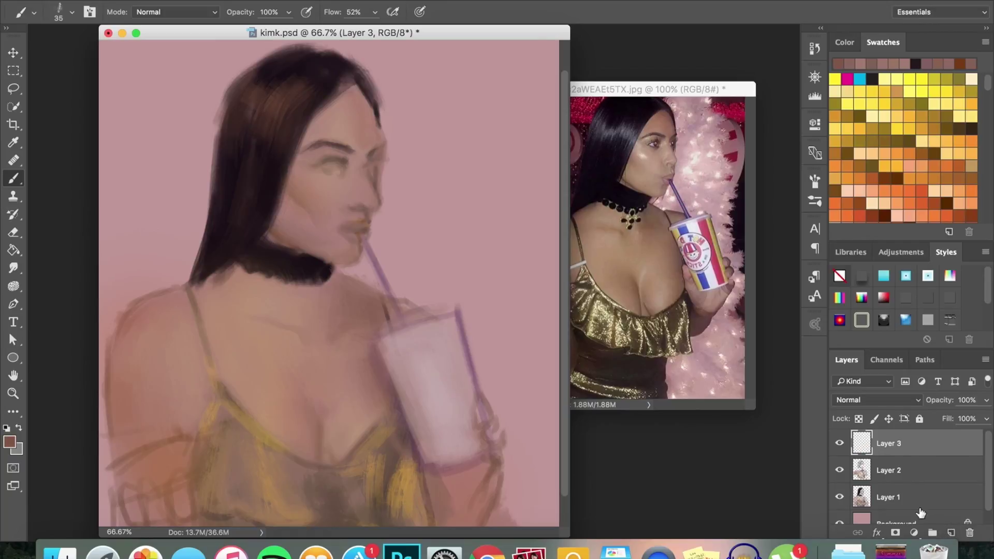
- Paint a dark pendant below the choker using the sampled choker black
alt+click(305, 280)
key(bracketright)
mouse_move(301, 298)
mouse_down()
mouse_move(325, 297)
mouse_move(289, 298)
mouse_up()
key(bracketleft)
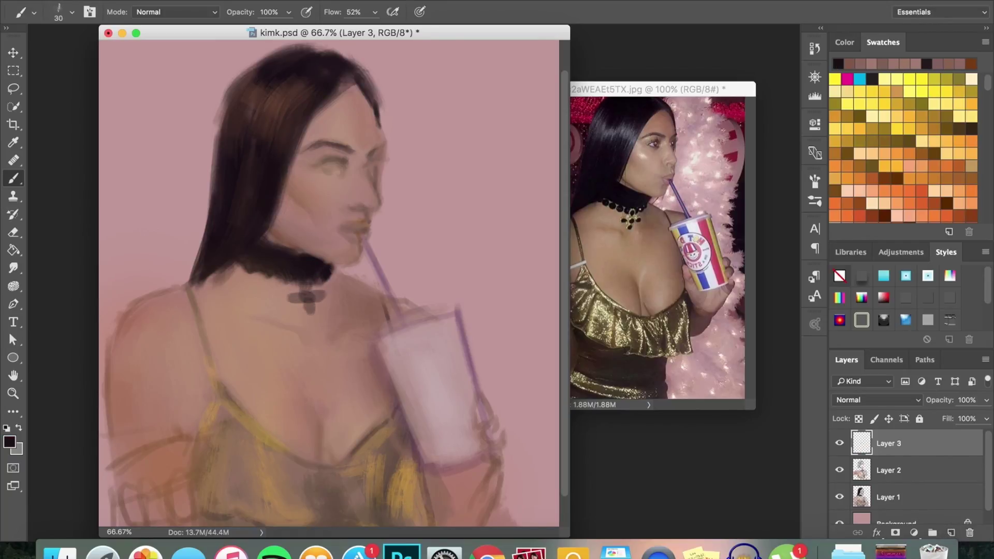
- Darken the hair's left edge, then resample pink and brown skin tones from the face
key(bracketright)
drag(221, 103, 219, 209)
key(bracketright)
key(bracketright)
alt+click(318, 215)
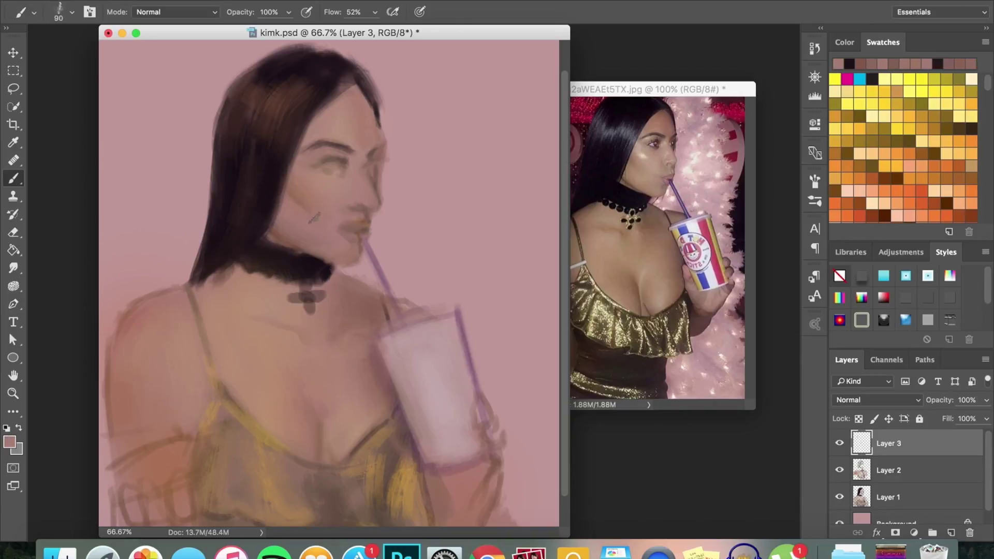
alt+click(298, 201)
key(bracketleft)
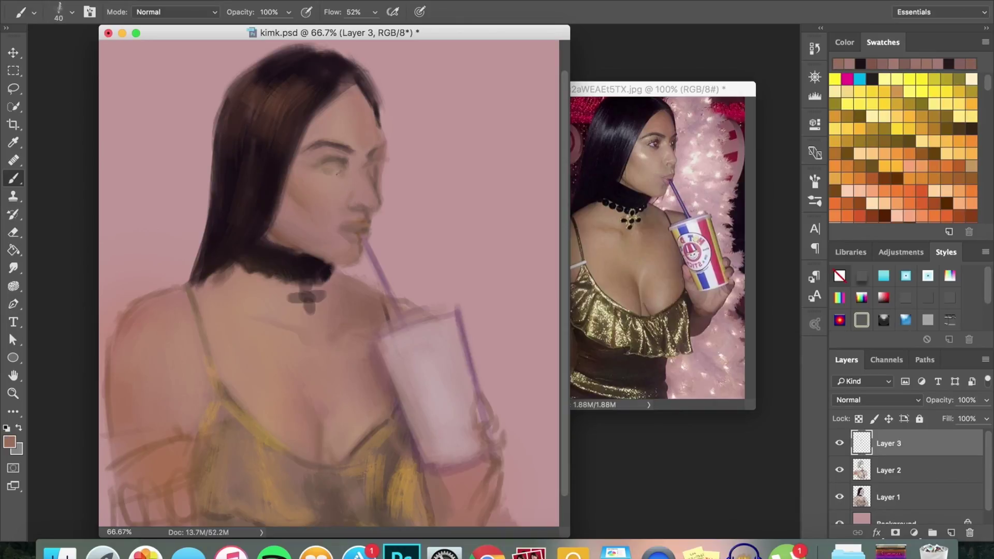
alt+click(336, 168)
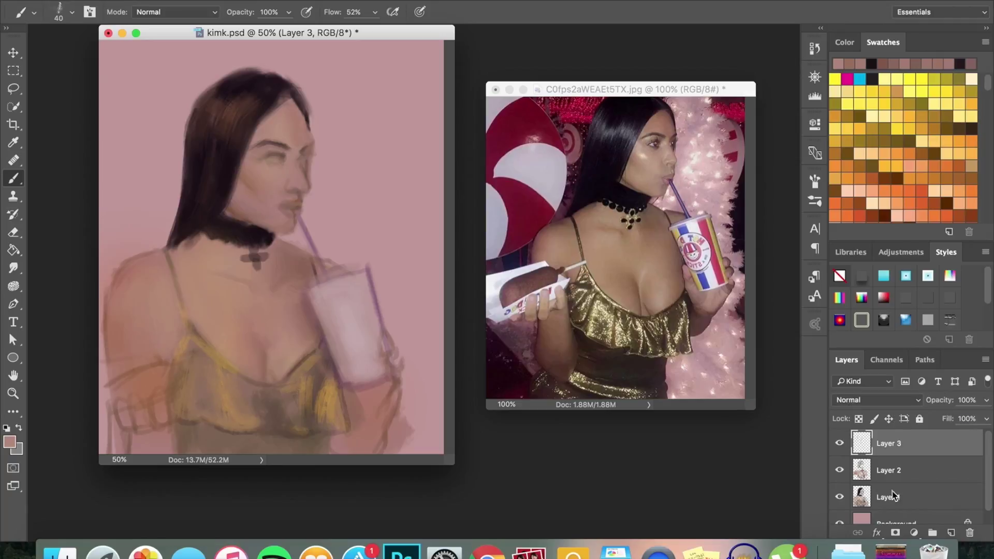
- Merge the painting group, then merge a 43%-opacity duplicate back down into it
key(ctrl+e)
key(ctrl+j)
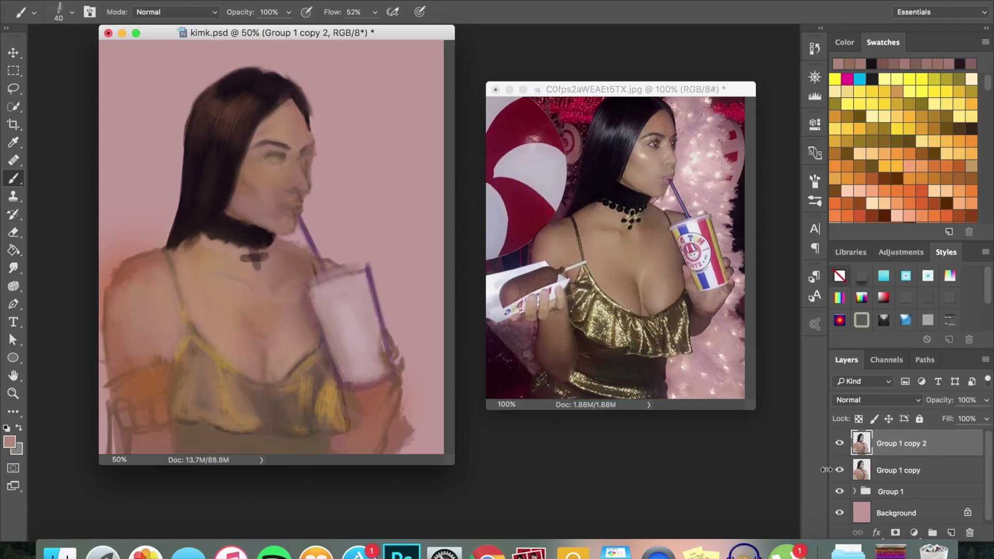
mouse_move(987, 400)
mouse_down()
mouse_move(948, 419)
mouse_move(976, 422)
mouse_up()
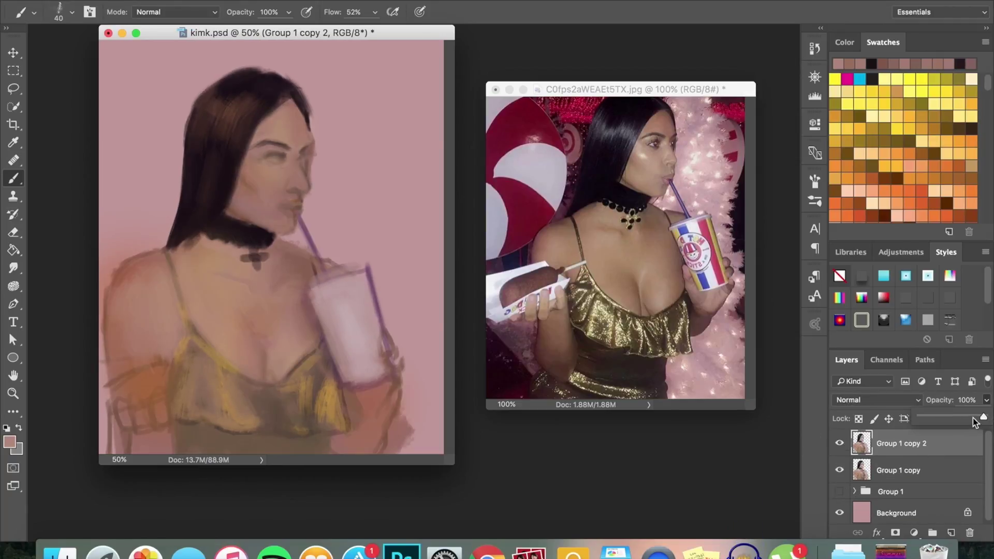
key(ctrl+e)
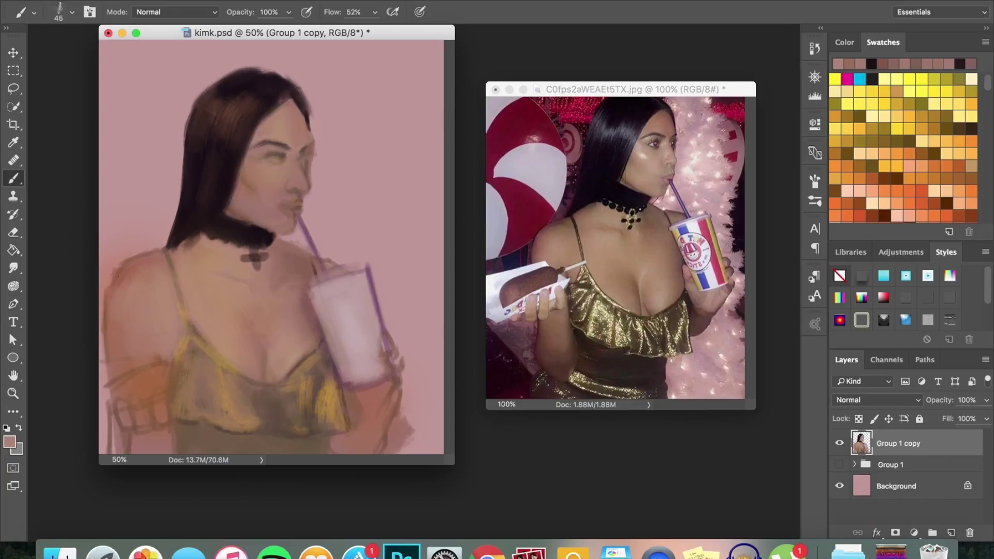
- Paint light pink across the left shoulder and a brown stroke near the left strap
key(bracketleft)
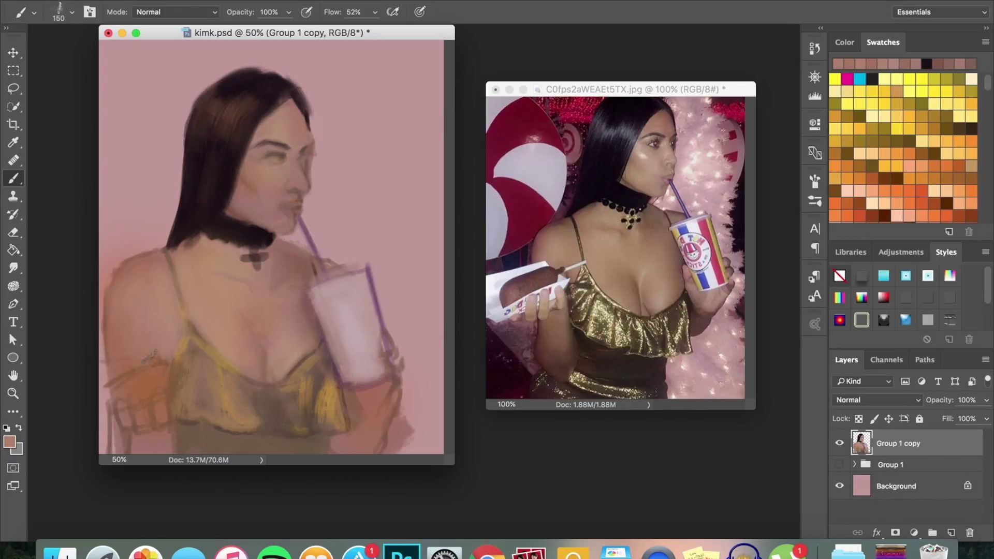
alt+click(338, 307)
key(bracketleft)
key(bracketleft)
mouse_move(111, 391)
mouse_down()
mouse_move(202, 363)
mouse_move(154, 391)
mouse_up()
key(bracketleft)
key(bracketleft)
alt+click(189, 383)
drag(187, 355, 192, 394)
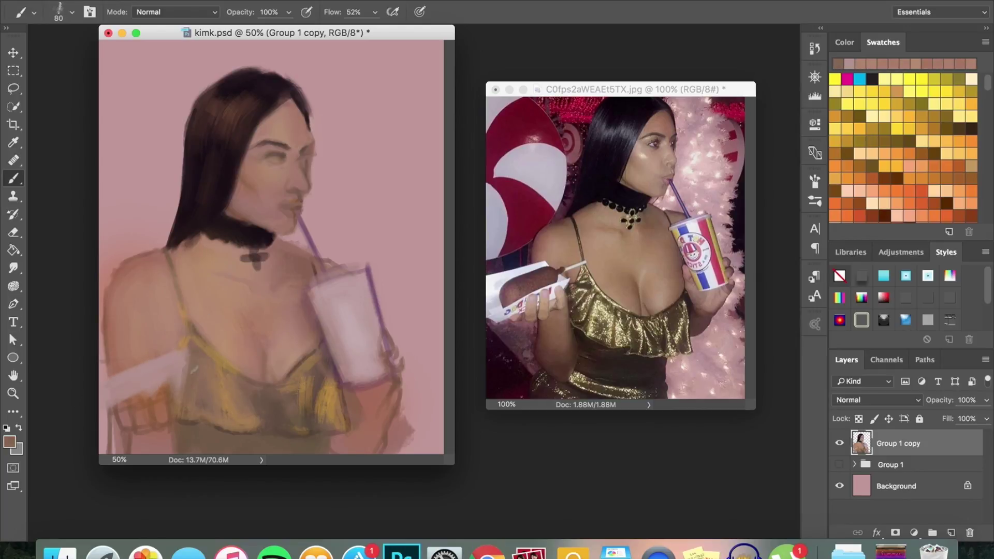
- Erase the light smear along the painting's left edge
alt+click(383, 408)
key(bracketright)
key(bracketright)
click(13, 232)
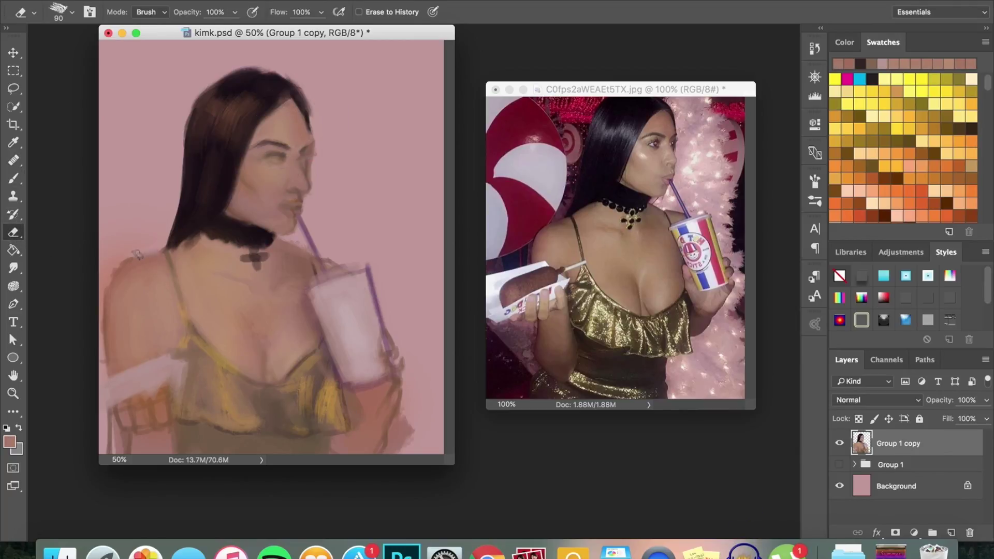
drag(106, 290, 106, 371)
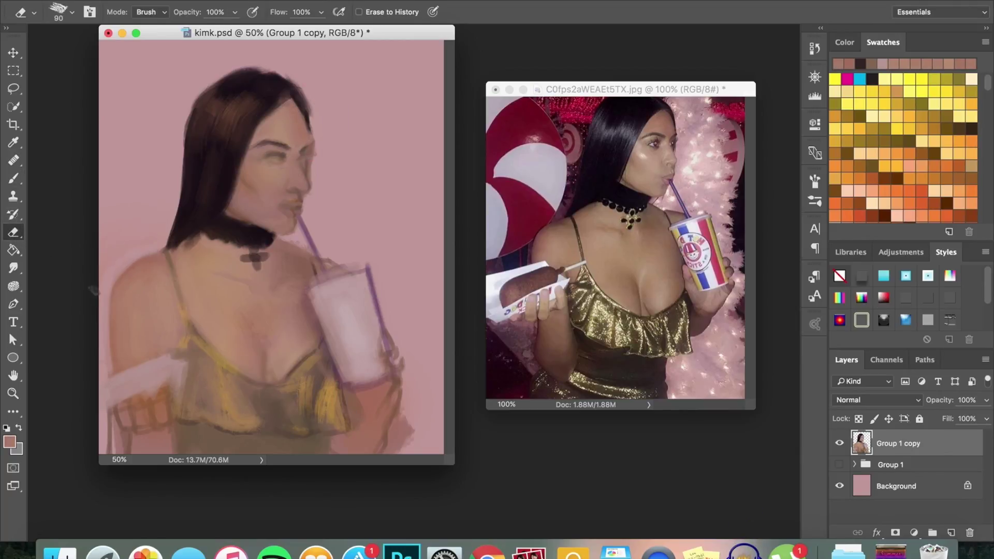
- Paint a darker stroke along the top's strap using colours sampled from it
key(b)
key(bracketleft)
key(bracketleft)
key(bracketleft)
drag(168, 253, 189, 336)
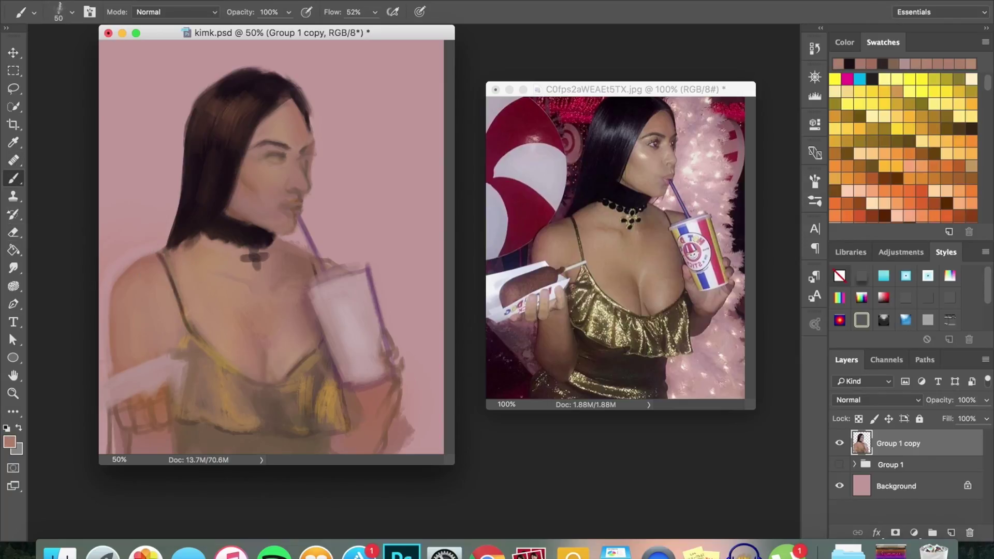
key(bracketright)
key(bracketright)
alt+click(196, 313)
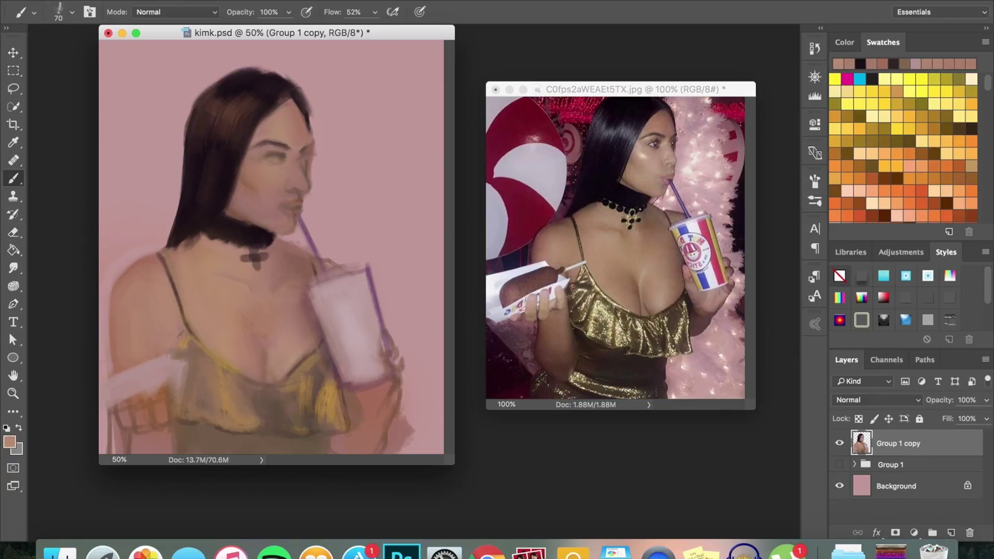
alt+click(183, 317)
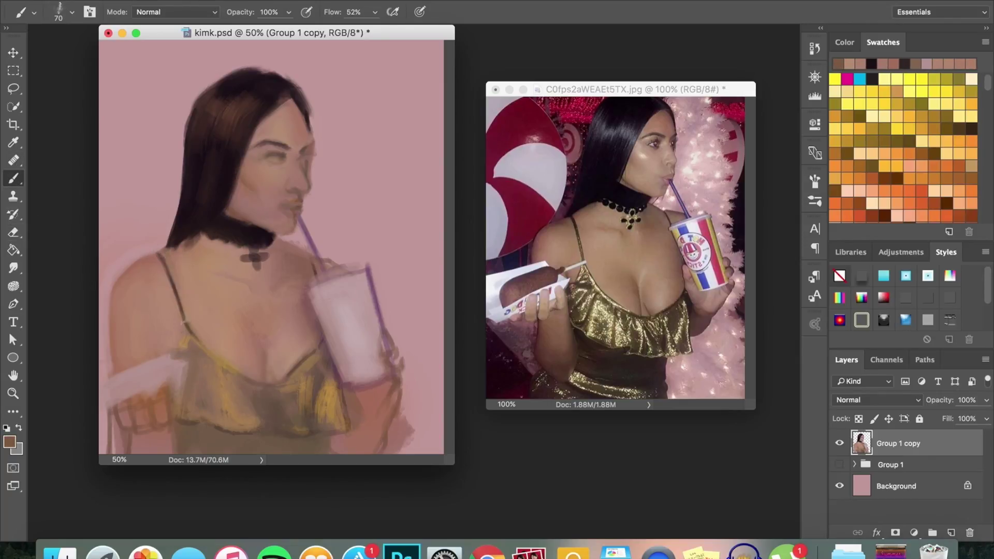
- Shade the bottom of the top with dark brown using a size-250 brush
alt+click(623, 371)
key(bracketright)
key(bracketright)
key(bracketright)
drag(305, 443, 197, 443)
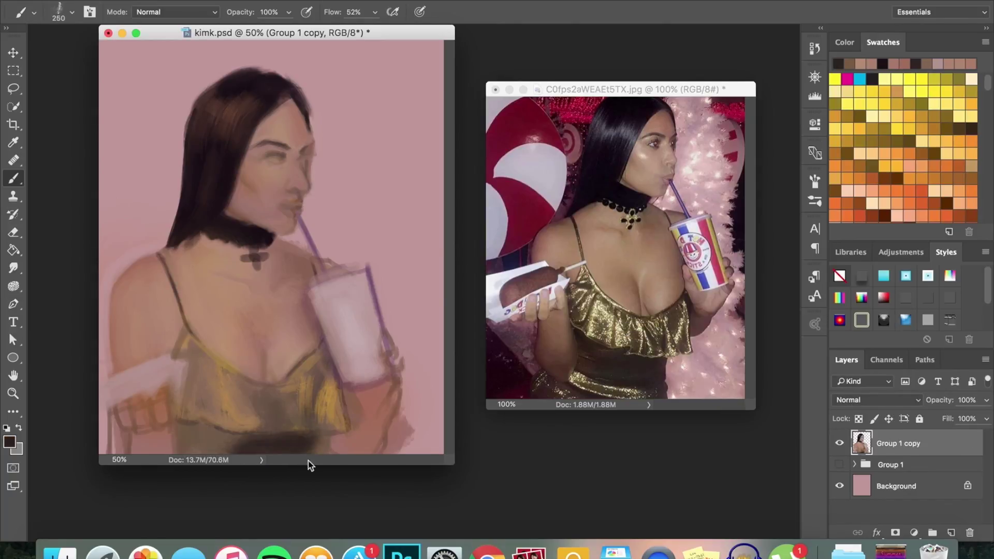
key(bracketleft)
key(bracketleft)
key(bracketleft)
alt+click(287, 403)
key(bracketright)
key(bracketright)
key(bracketright)
- Repaint the cup a lighter pink at brush size 80, then sample the neck's skin tone
alt+click(256, 276)
alt+click(286, 269)
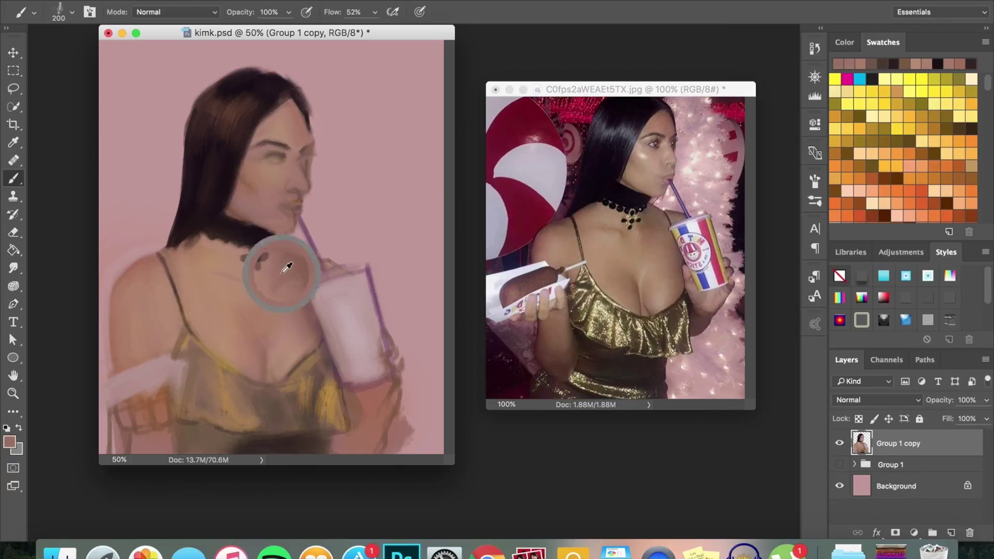
key(bracketleft)
key(bracketleft)
key(bracketleft)
alt+click(340, 313)
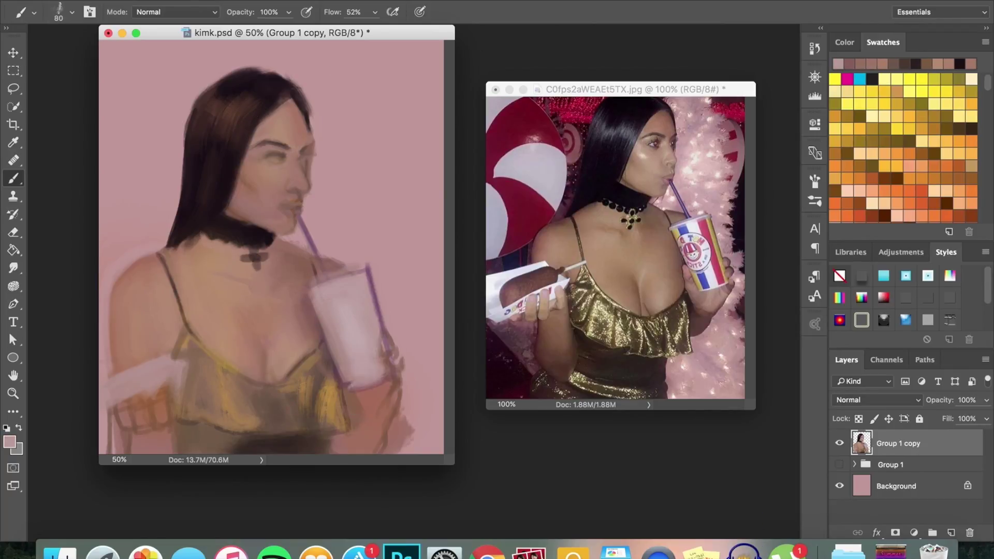
alt+click(342, 345)
drag(343, 362, 348, 388)
alt+click(202, 234)
alt+click(194, 234)
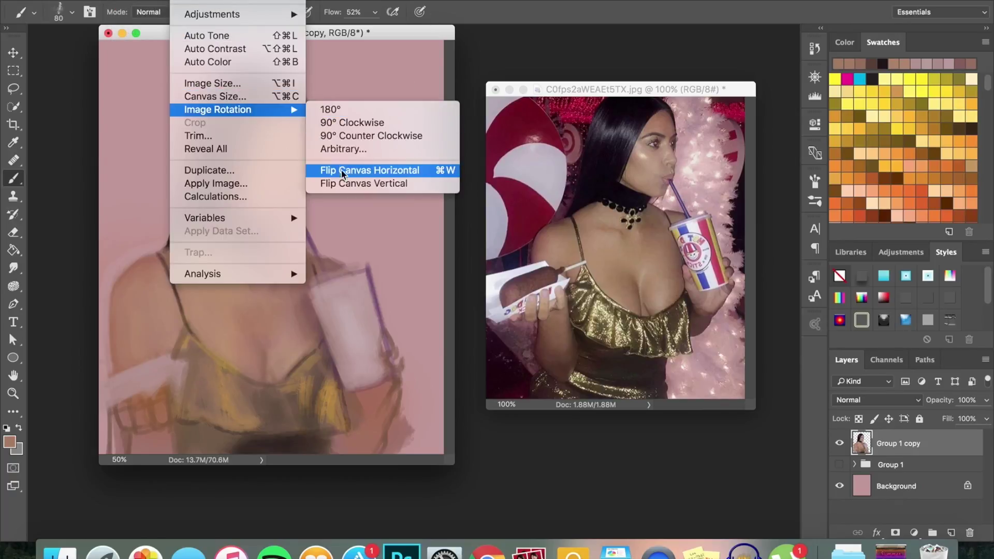
- Flip both the painting and the reference photo horizontally
click(378, 171)
click(378, 171)
click(185, 118)
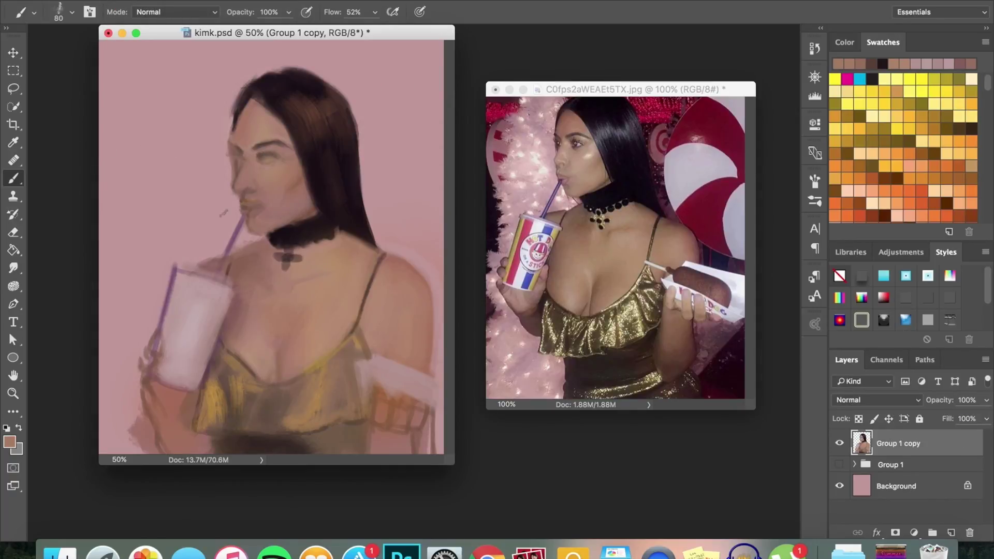
- Erase the stray brown paint at the cup's lower left with a size-80 eraser
alt+click(255, 314)
key(bracketright)
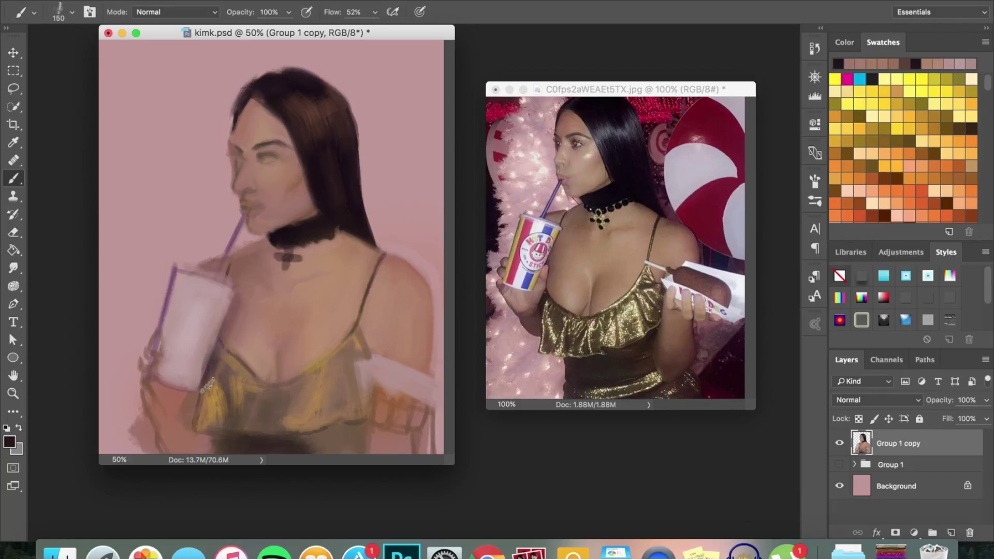
alt+click(205, 383)
key(bracketleft)
key(bracketleft)
key(bracketleft)
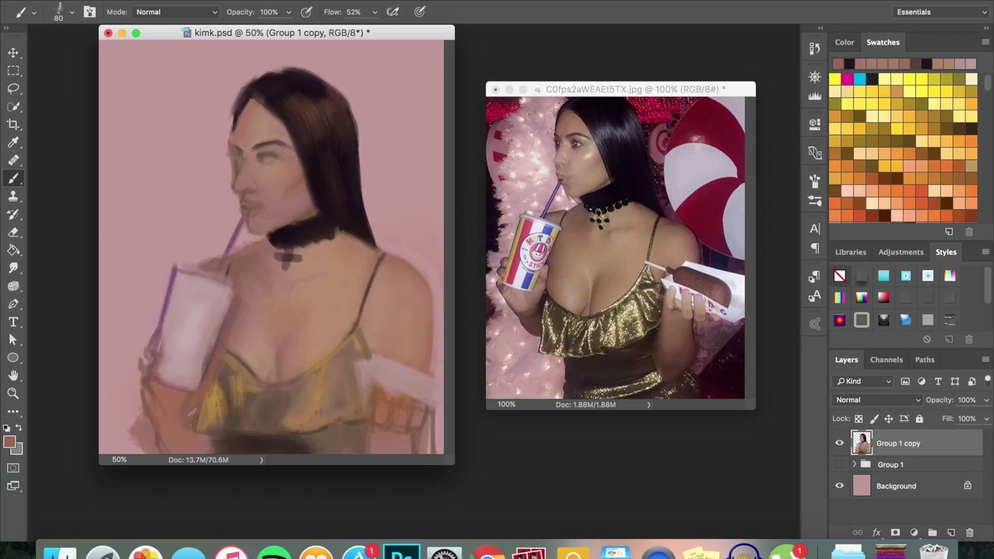
alt+click(234, 445)
key(e)
drag(136, 400, 138, 439)
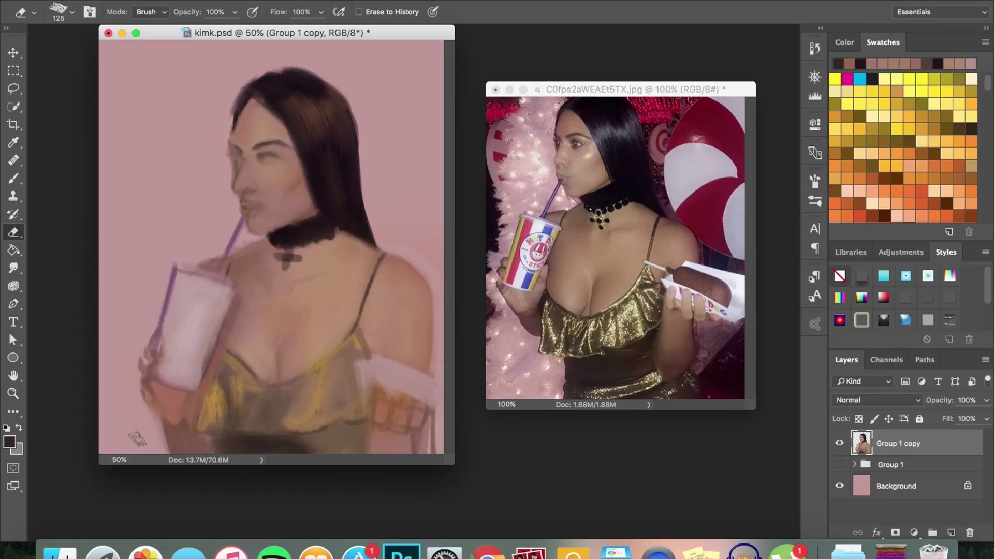
key(bracketleft)
key(bracketleft)
key(bracketleft)
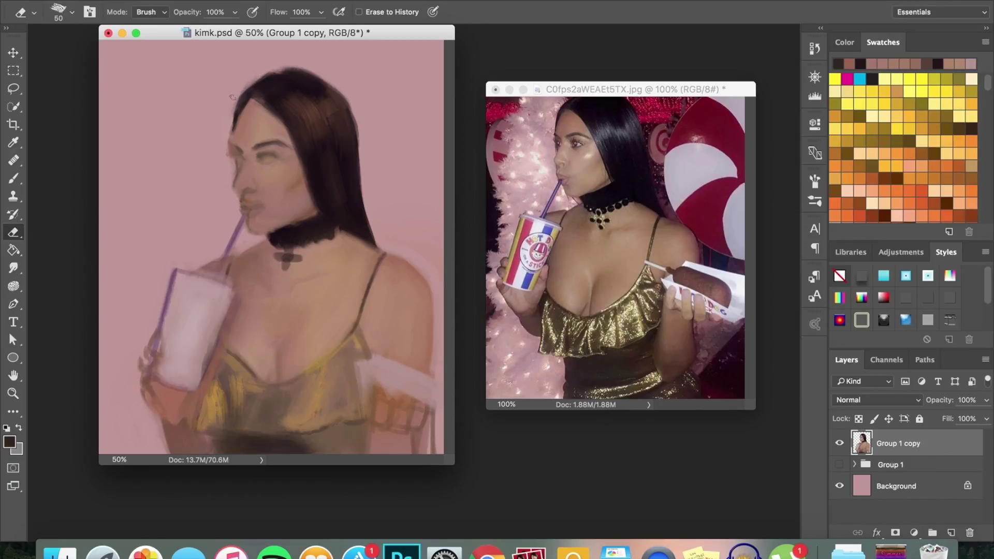
- Sample beige from the reference photo's face and step back to an earlier History state
key(b)
alt+click(262, 85)
key(bracketleft)
key(bracketleft)
key(bracketleft)
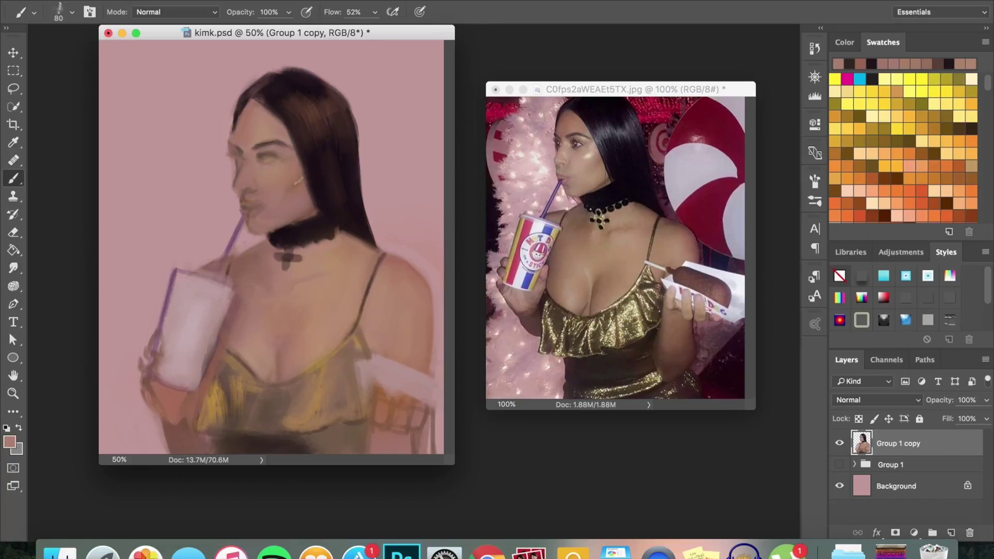
alt+click(588, 154)
click(286, 192)
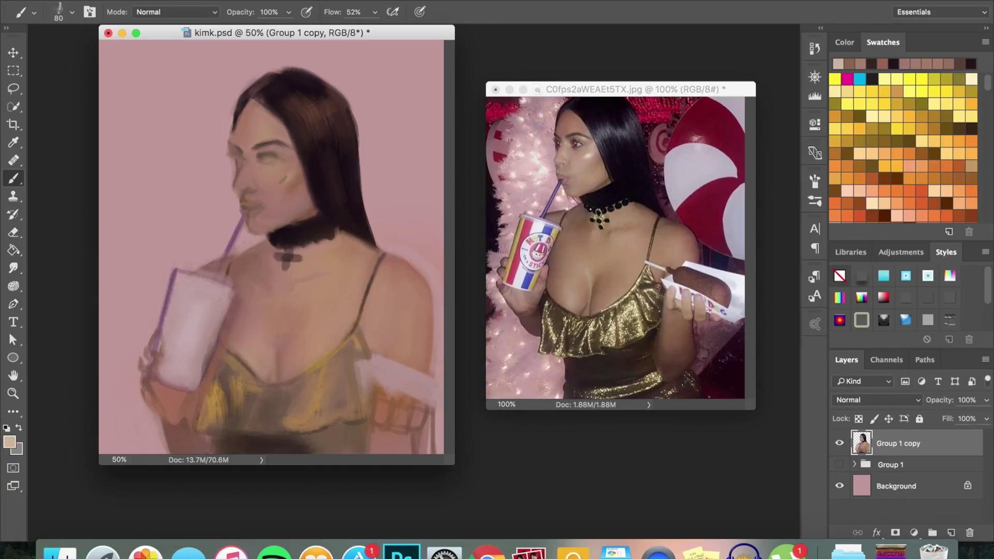
click(816, 48)
click(714, 79)
- Browse the brush presets list and close it
click(72, 12)
drag(166, 168, 168, 187)
scroll(168, 187, down, 3)
key(Return)
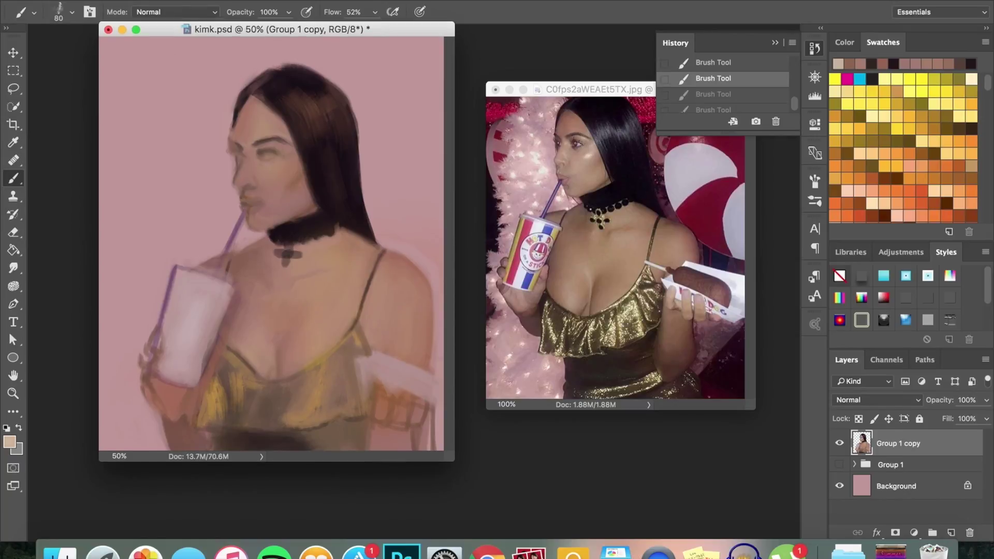
- Choose the size-80 brush preset
click(72, 12)
scroll(163, 207, down, 3)
scroll(169, 164, down, 3)
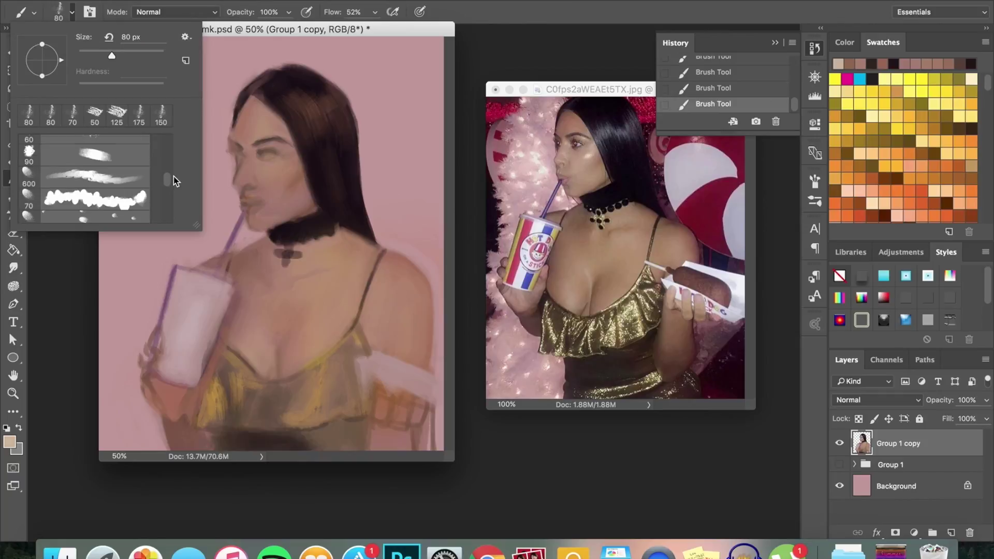
double_click(93, 191)
click(72, 12)
double_click(78, 192)
- Sample rose-brown and nearby chest tones from the canvas for blending
alt+click(297, 155)
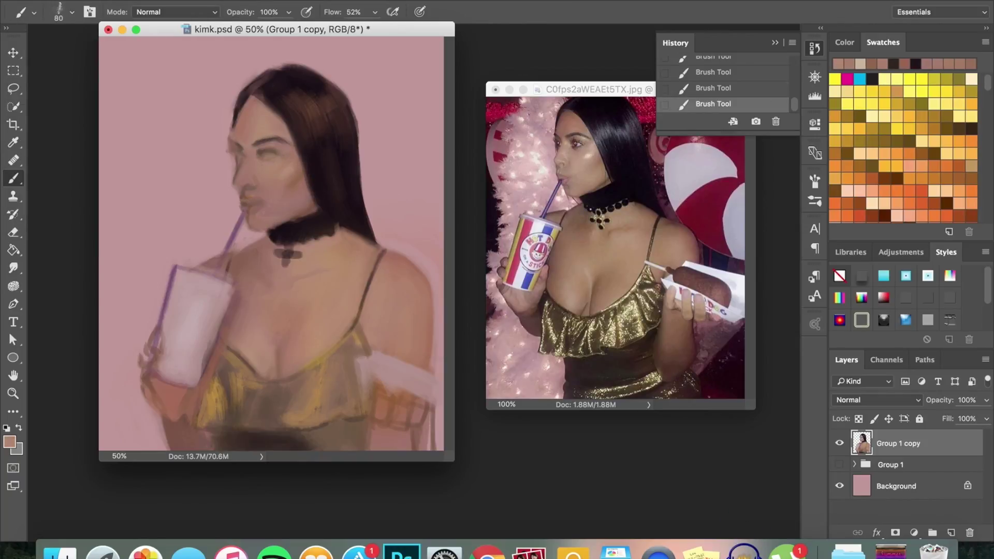
alt+click(299, 270)
alt+click(304, 274)
alt+click(254, 299)
alt+click(295, 278)
alt+click(276, 305)
alt+click(264, 358)
- Keep sampling chest tones while varying the brush between 70, 100 and 45
key(bracketleft)
key(bracketleft)
key(bracketleft)
alt+click(280, 340)
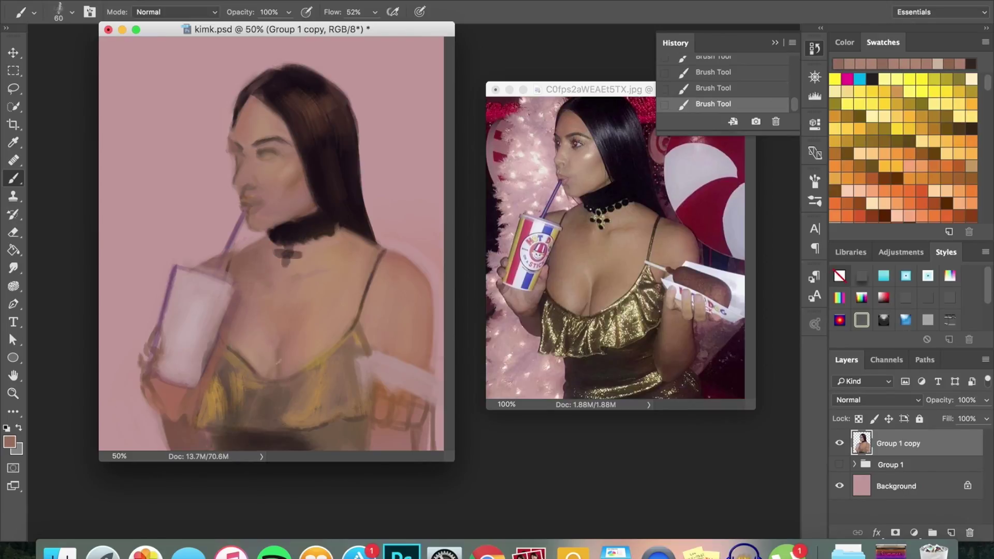
key(bracketright)
key(bracketright)
key(bracketright)
alt+click(259, 332)
key(bracketleft)
key(bracketleft)
key(bracketleft)
alt+click(257, 217)
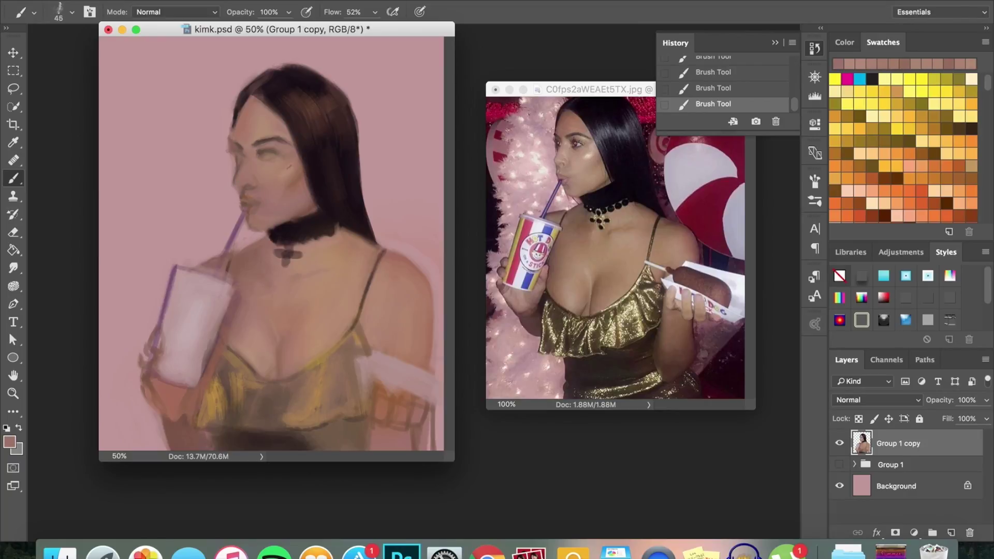
- Sample hair brown and pinkish skin tones near the cup, brush sized 20 to 50
alt+click(344, 166)
key(bracketleft)
key(bracketleft)
key(bracketleft)
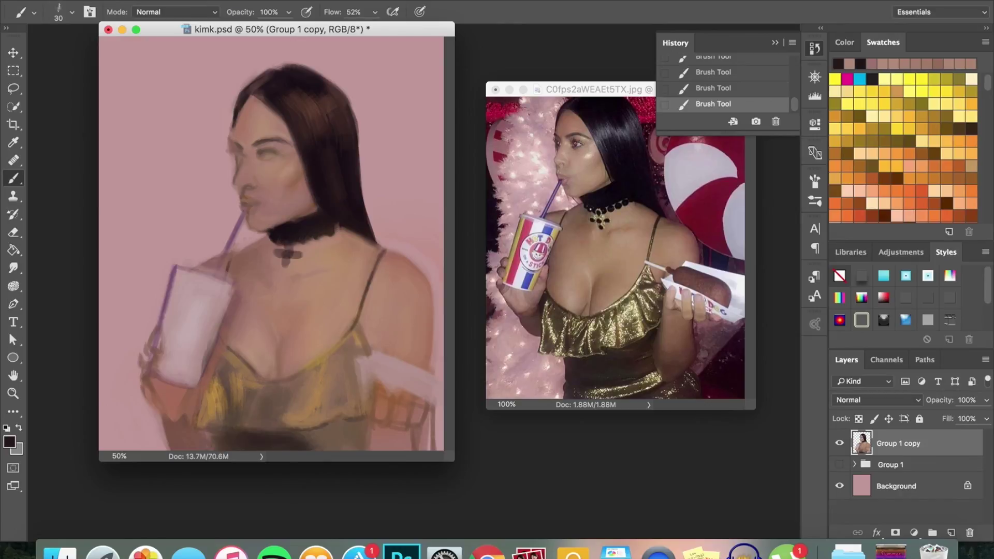
key(bracketright)
key(bracketright)
key(bracketright)
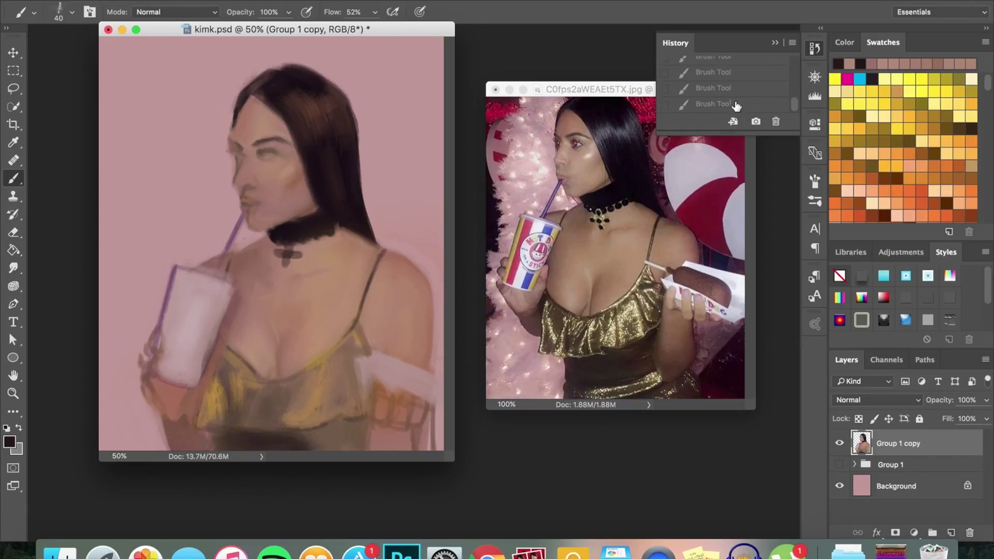
alt+click(404, 129)
alt+click(228, 230)
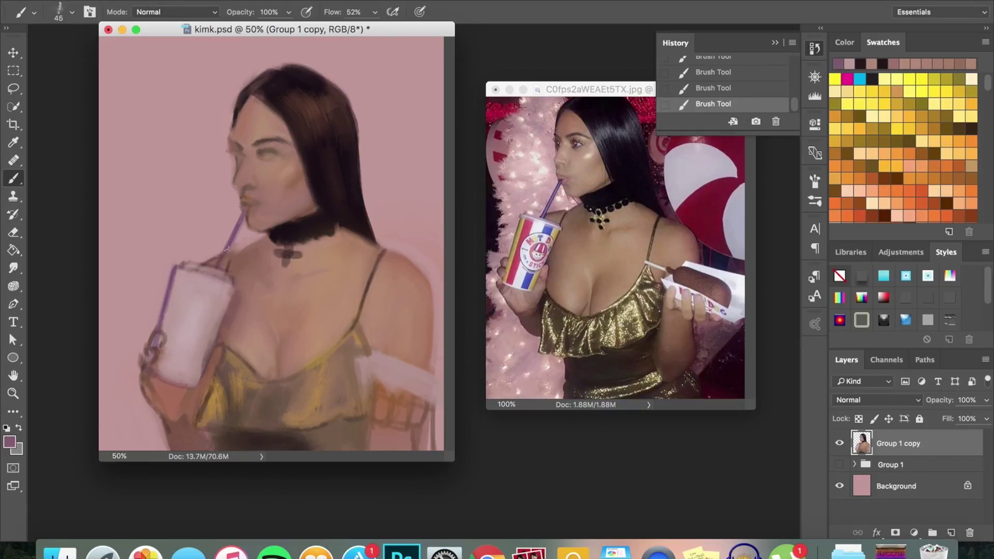
alt+click(224, 311)
key(bracketright)
alt+click(208, 352)
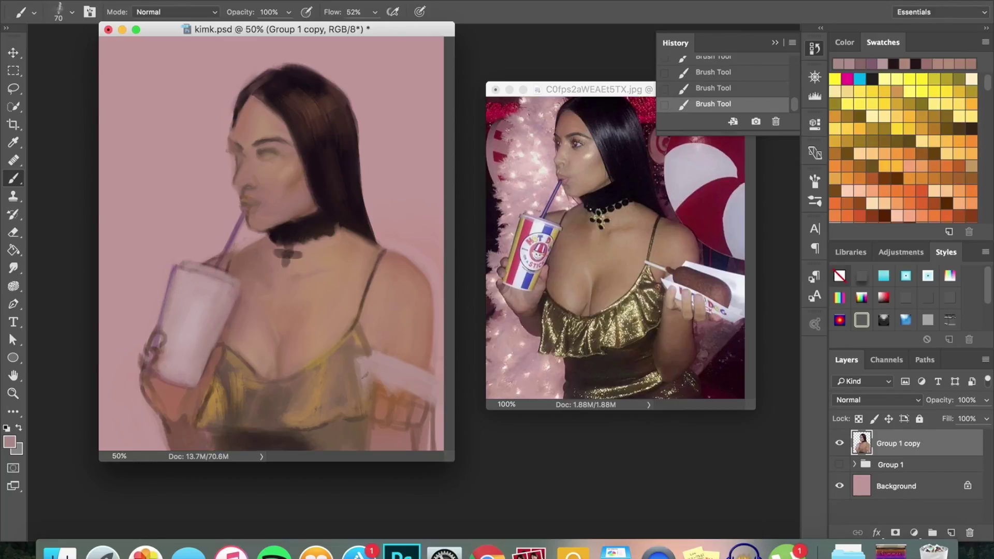
- Try brown strokes over the ice-cream bar at size 125, then undo them
click(969, 210)
key(bracketright)
key(bracketright)
key(bracketright)
mouse_move(372, 357)
mouse_down()
mouse_move(429, 380)
mouse_move(398, 364)
mouse_up()
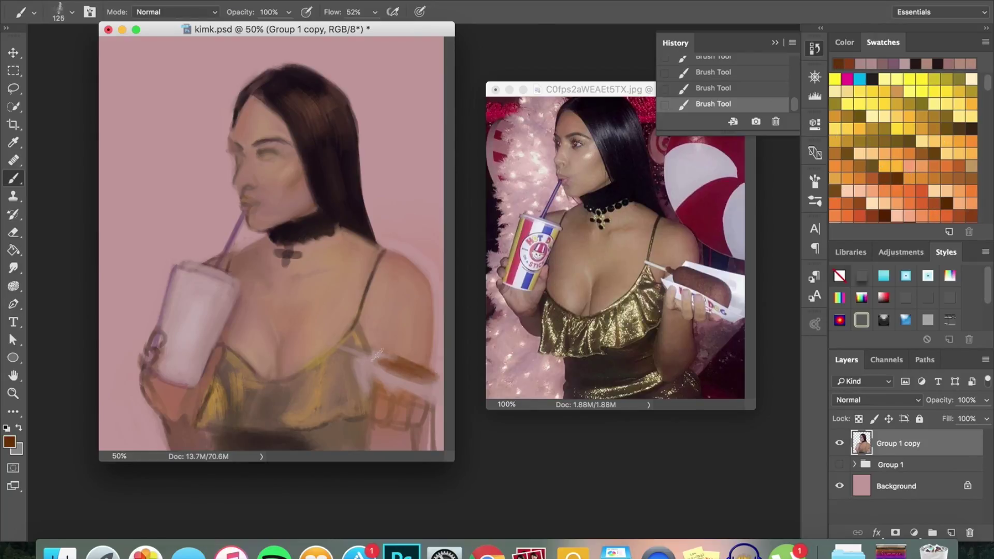
click(740, 76)
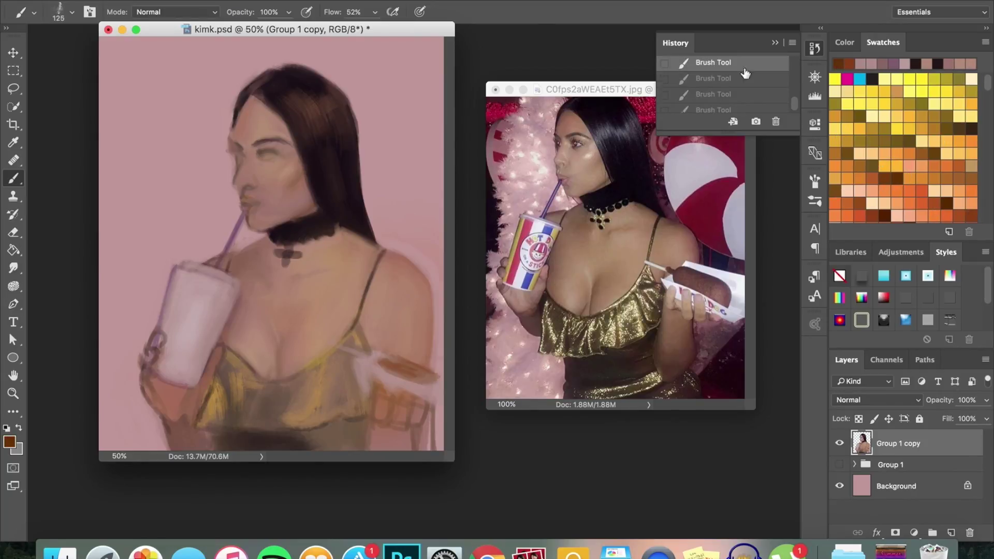
- Paint skin tone over the cheek, then sample lip-area skin, hair brown and light skin
alt+click(304, 206)
drag(305, 205, 278, 204)
key(bracketleft)
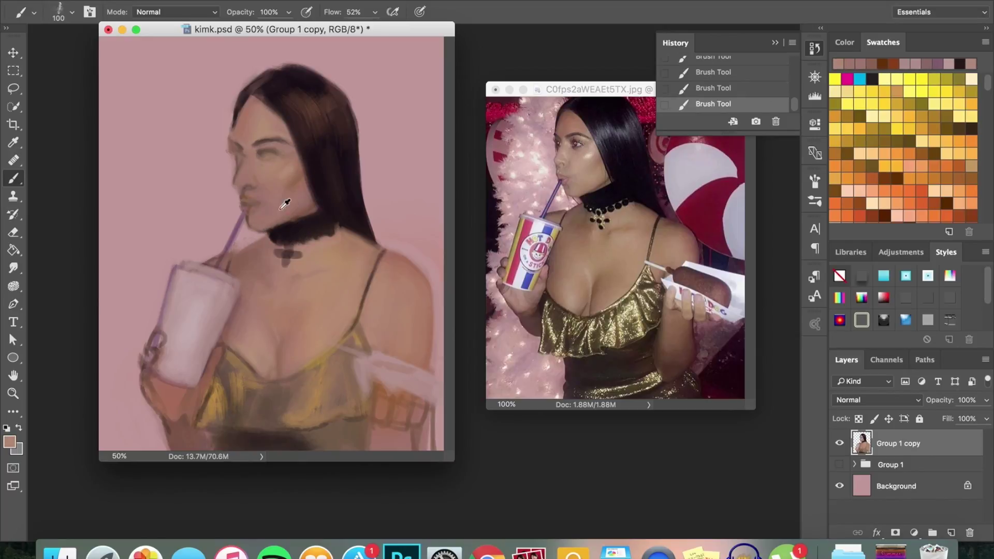
alt+click(278, 208)
alt+click(231, 88)
key(bracketleft)
key(bracketleft)
key(bracketleft)
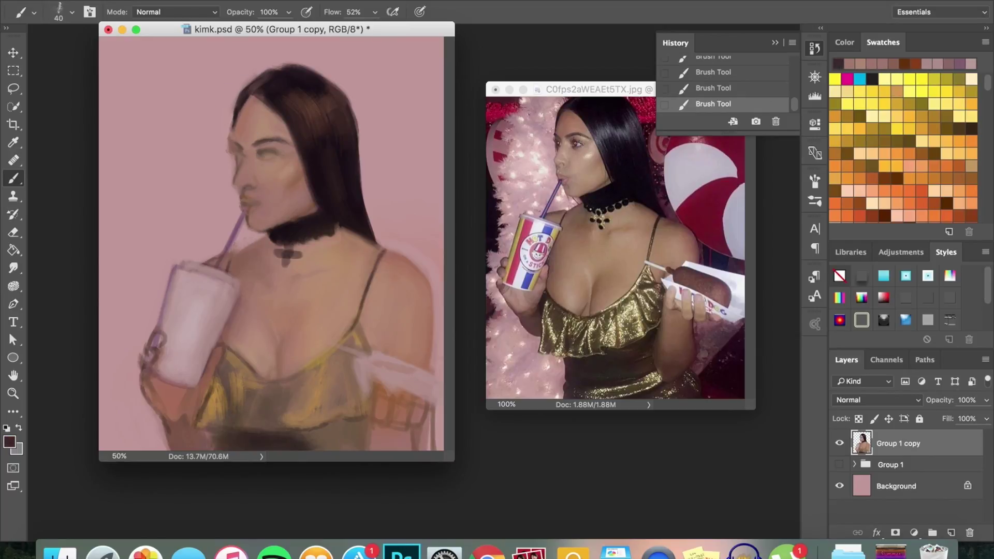
alt+click(266, 181)
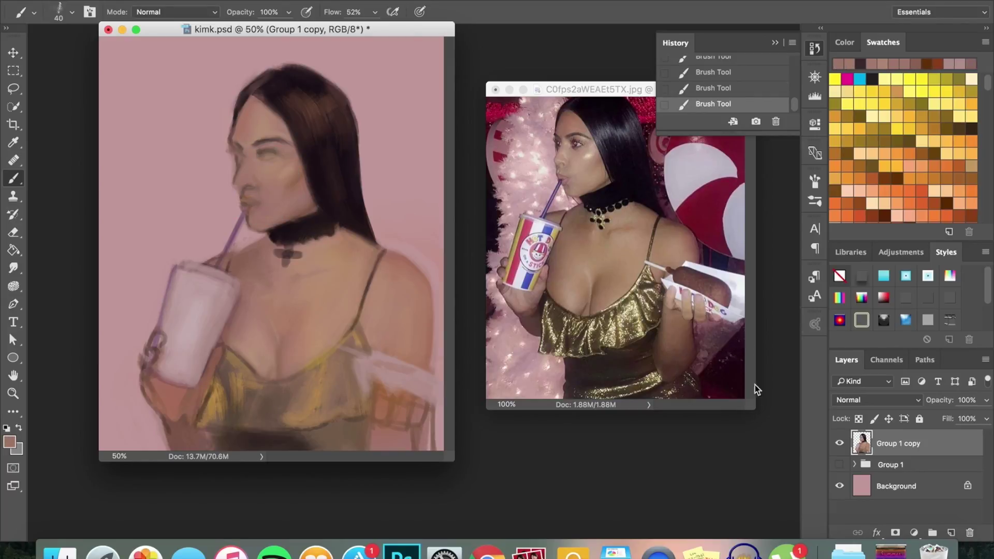
- Sample more canvas and face skin tones with the brush between 150 and 100
alt+click(410, 274)
key(bracketright)
key(bracketright)
key(bracketright)
alt+click(415, 279)
alt+click(293, 167)
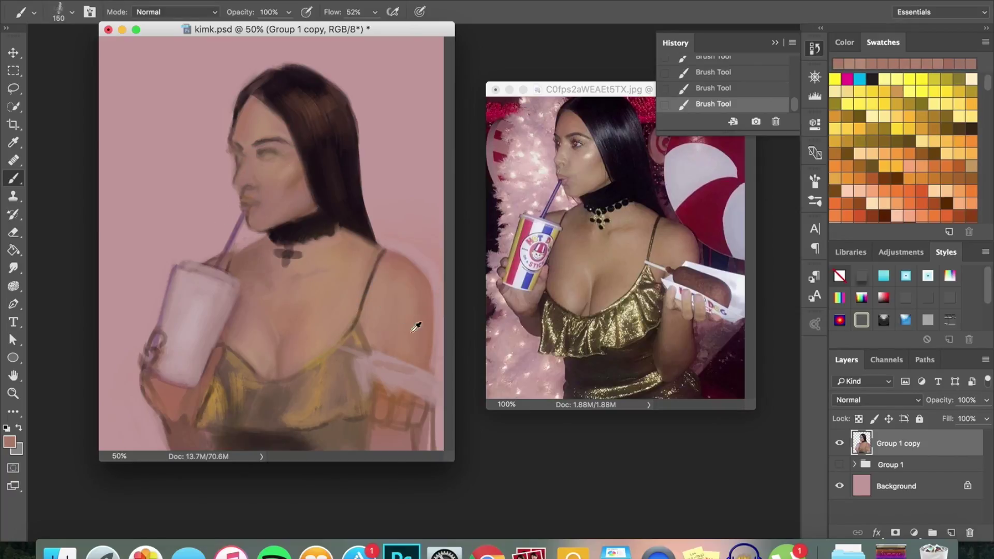
key(bracketleft)
key(bracketleft)
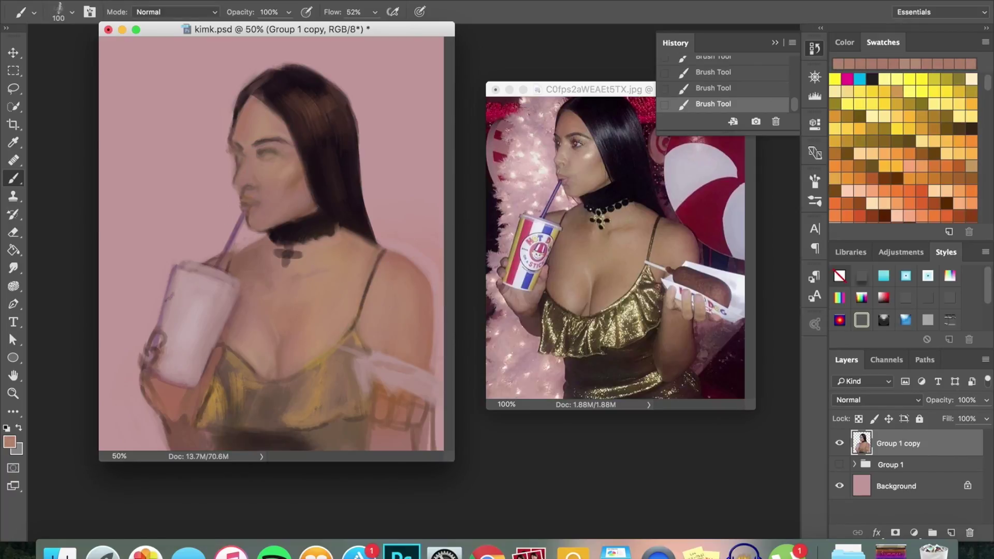
- Erase the stray outline on the cup's left edge, then return to the Brush
key(e)
click(169, 272)
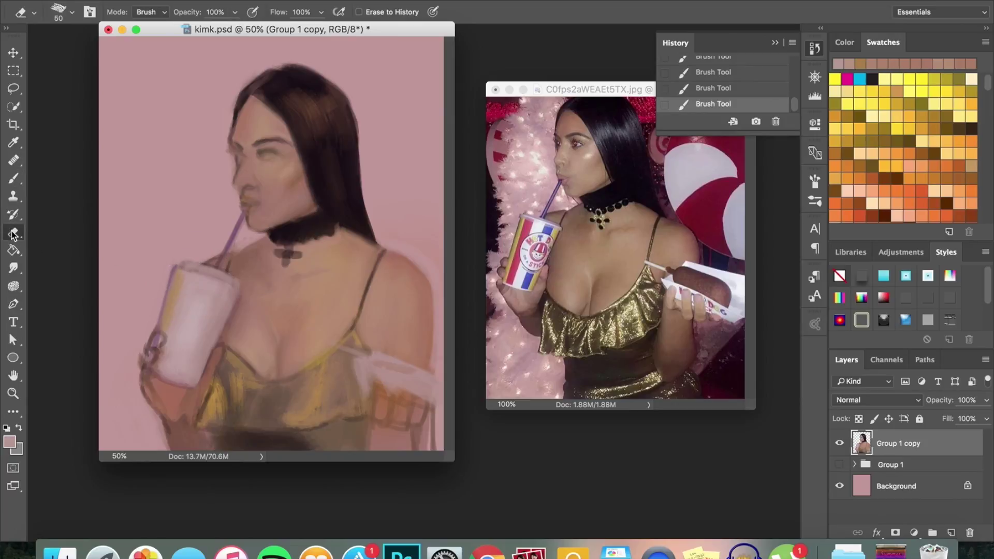
drag(167, 270, 164, 285)
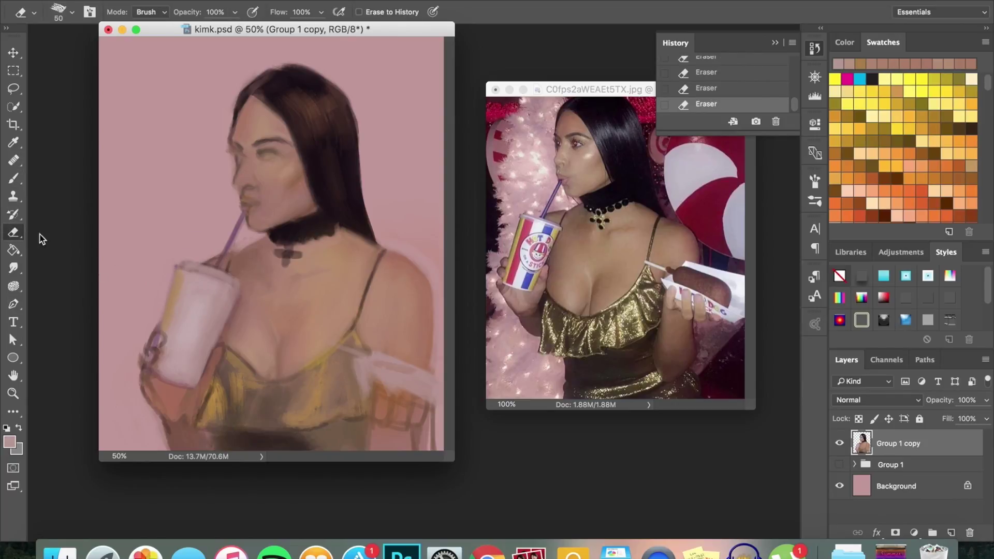
key(b)
alt+click(528, 282)
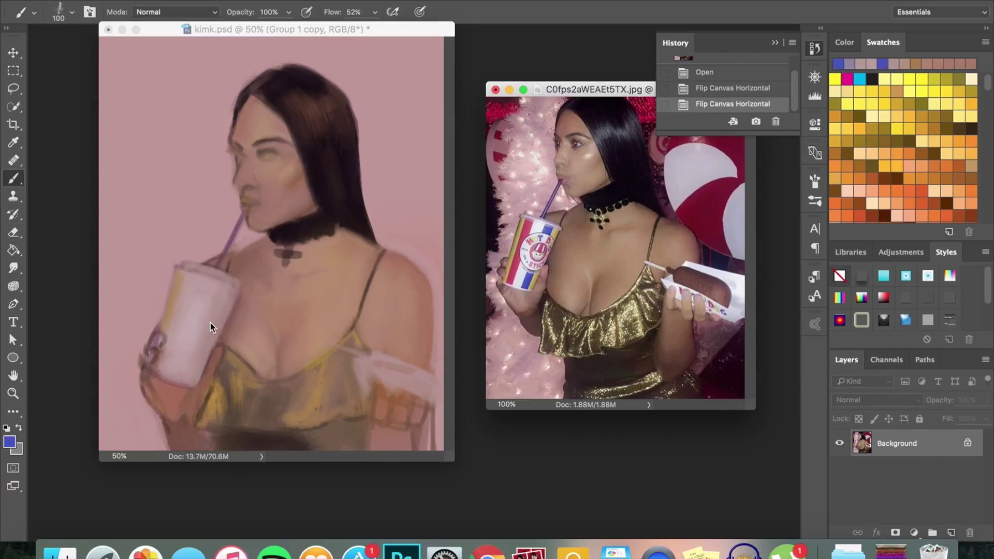
- Paint the cup body in blue, lavender and white, then add a red-pink stripe down it
drag(211, 326, 197, 350)
drag(220, 300, 181, 376)
drag(217, 284, 192, 332)
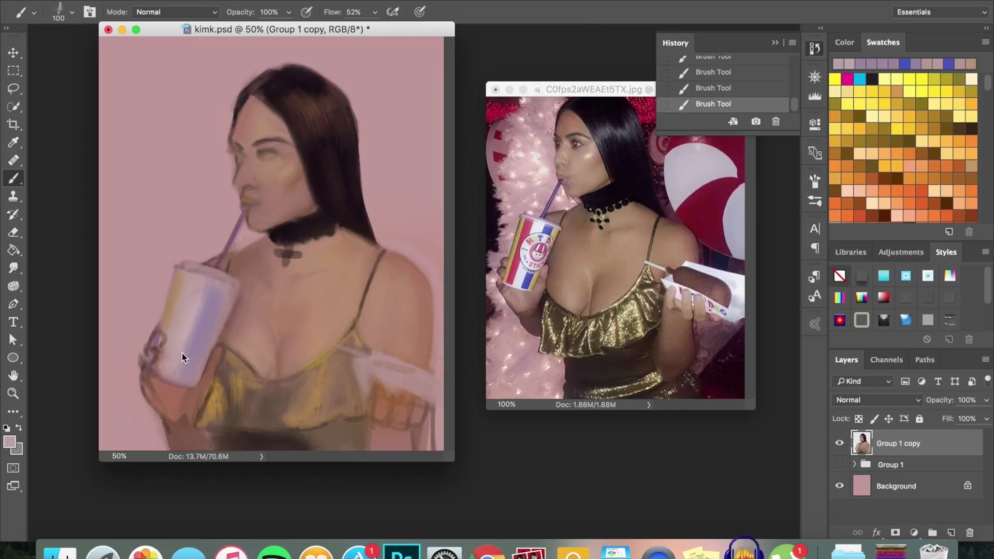
drag(222, 298, 202, 332)
key(bracketleft)
key(bracketleft)
key(bracketleft)
alt+click(531, 226)
mouse_move(181, 279)
mouse_down()
mouse_move(163, 373)
mouse_move(170, 352)
mouse_up()
- Refine the cup's pink stripes with lighter and reddish pinks, softening its lower-left side
key(bracketright)
key(bracketright)
key(bracketright)
alt+click(202, 303)
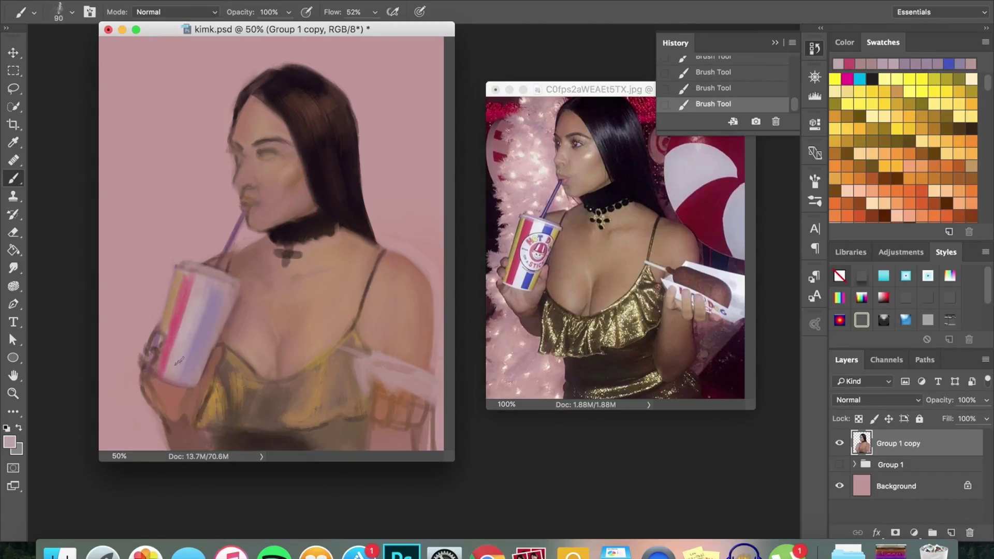
alt+click(195, 274)
key(bracketleft)
key(bracketleft)
alt+click(192, 290)
mouse_move(197, 321)
mouse_down()
mouse_move(156, 383)
mouse_move(181, 414)
mouse_move(210, 360)
mouse_up()
- Paint light tan strokes along the bottom of the gold top
alt+click(276, 305)
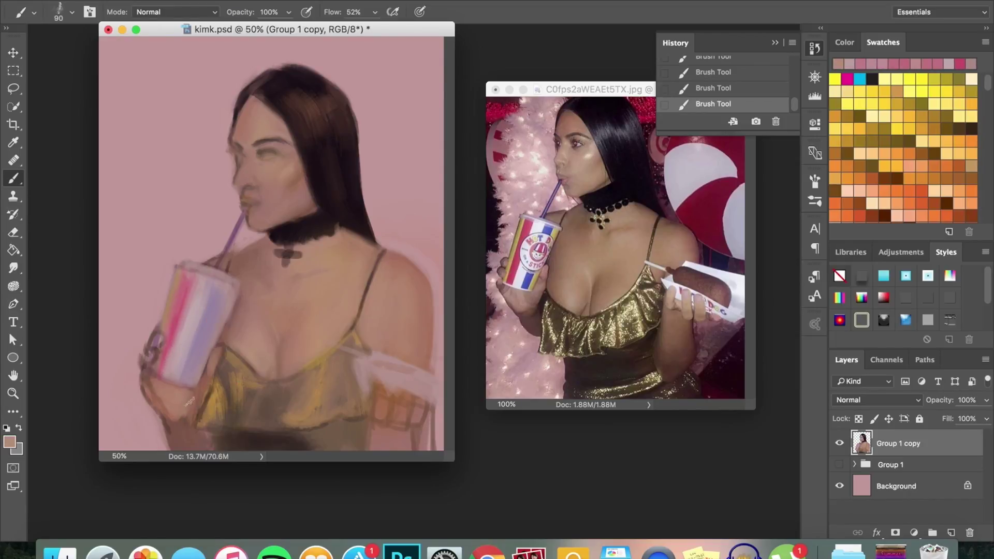
alt+click(226, 339)
alt+click(312, 407)
mouse_move(342, 422)
mouse_down()
mouse_move(249, 434)
mouse_move(271, 434)
mouse_move(202, 425)
mouse_up()
alt+click(270, 432)
alt+click(228, 433)
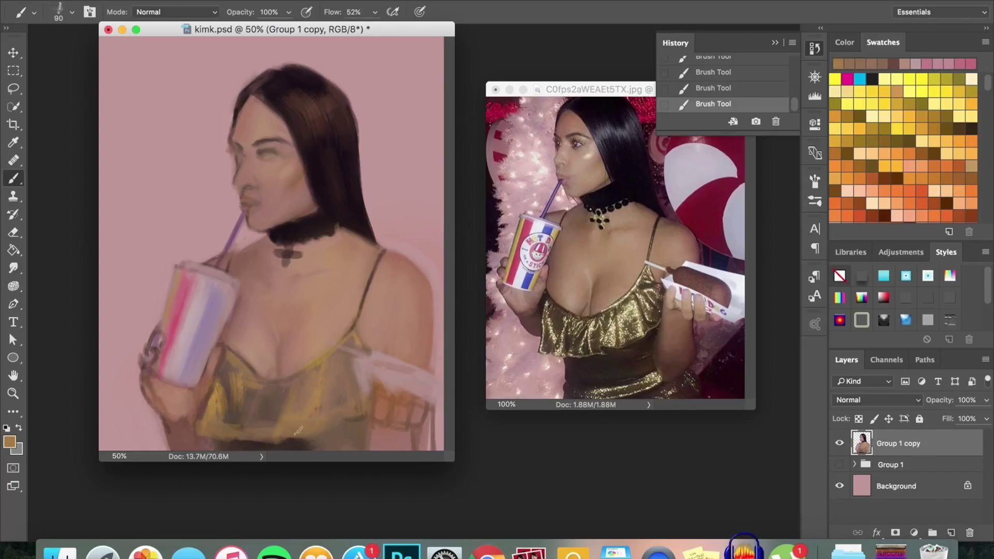
- Sample dark brown and background pink, then erase a stray mark on the painting
alt+click(334, 150)
key(bracketleft)
key(bracketleft)
key(bracketleft)
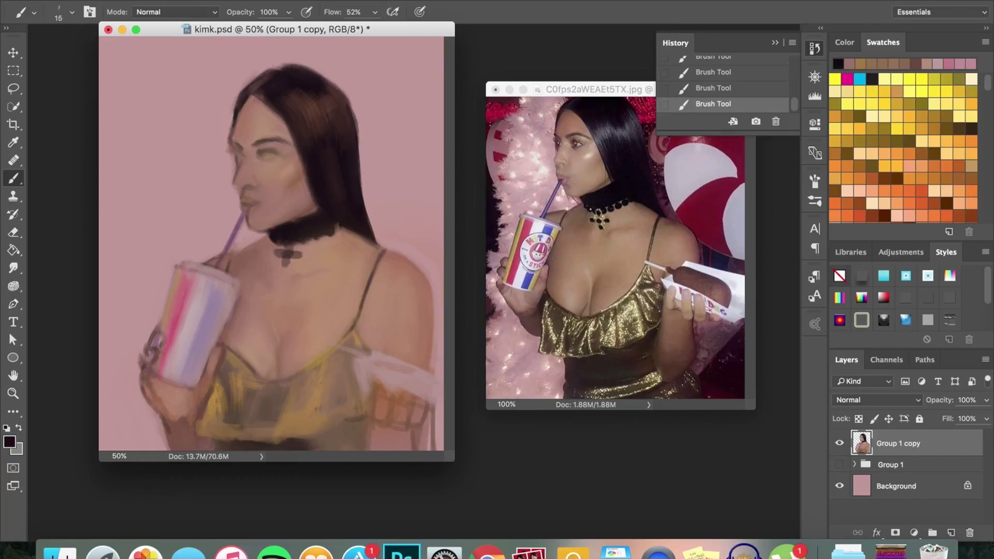
alt+click(261, 202)
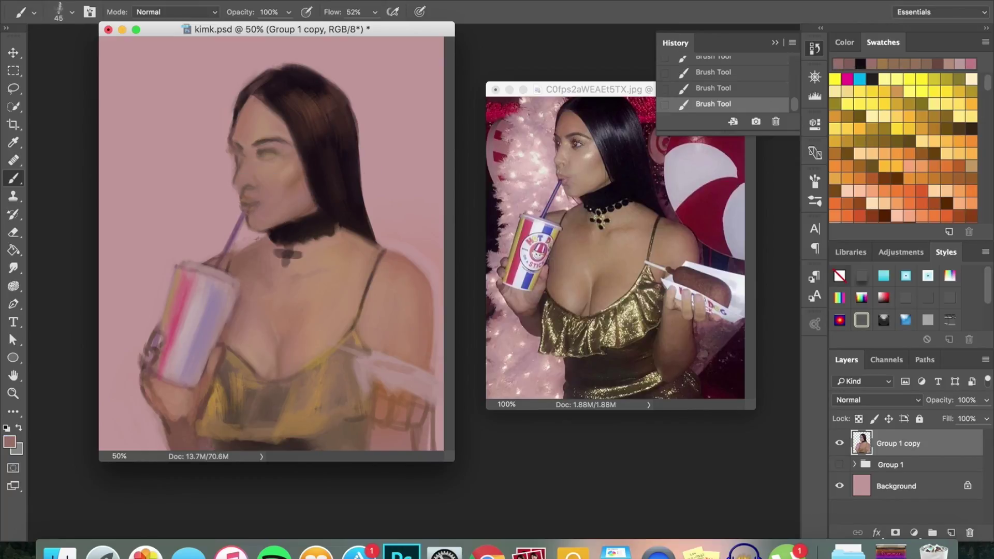
alt+click(251, 227)
key(e)
click(244, 225)
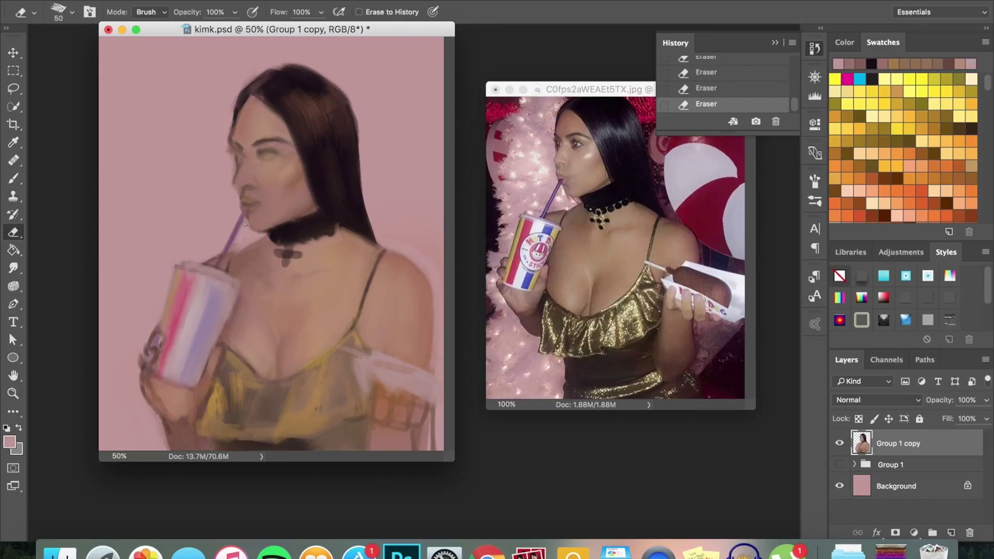
- Save the painting as kimk.psd
key(super+s)
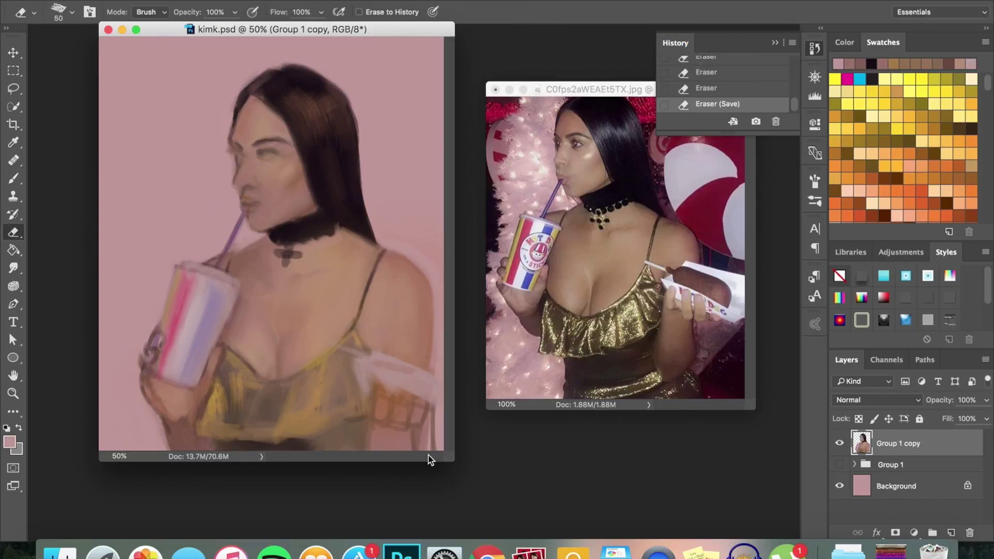
right_click(645, 555)
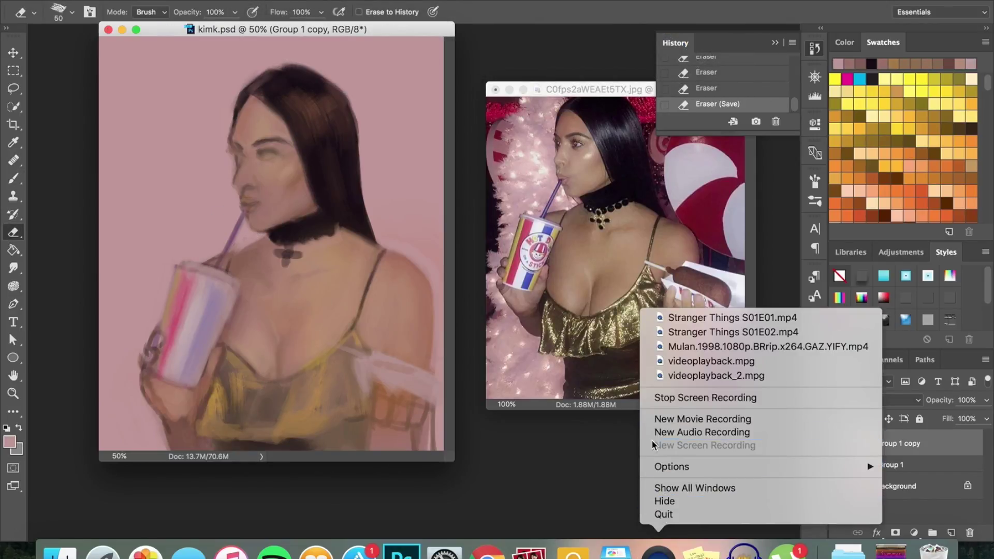
click(673, 397)
- Repaint strokes on the cup with a smaller brush and a new colour
key(b)
drag(196, 290, 210, 311)
alt+click(209, 305)
key(bracketleft)
key(bracketleft)
- Paint the fingers wrapped around the cup and light skin strokes on the lower right arm
alt+click(196, 405)
mouse_move(171, 404)
mouse_down()
mouse_move(150, 363)
mouse_move(155, 337)
mouse_up()
key(bracketleft)
key(bracketleft)
mouse_move(414, 427)
mouse_down()
mouse_move(394, 406)
mouse_move(389, 428)
mouse_up()
key(bracketleft)
key(bracketleft)
alt+click(393, 414)
alt+click(385, 384)
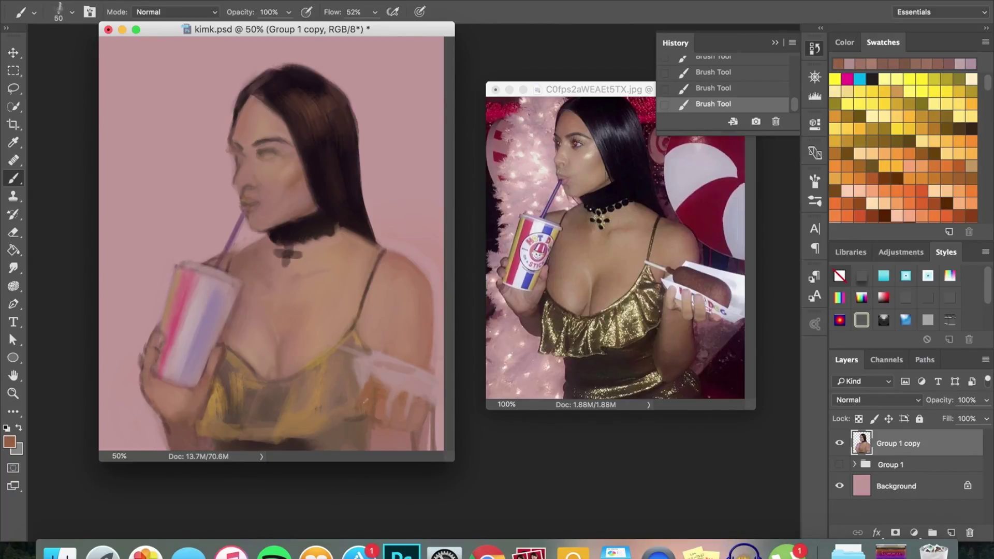
- Shade orange near the right hand and paint the dark brown ice-cream bar shape
drag(370, 376, 377, 402)
alt+click(354, 398)
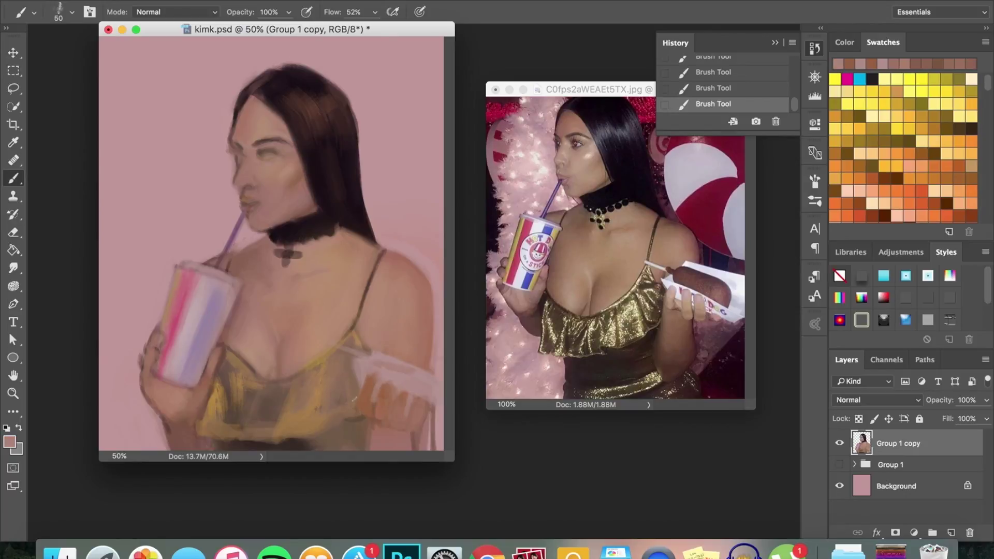
alt+click(320, 224)
key(bracketright)
key(bracketright)
key(bracketright)
drag(383, 380, 440, 357)
mouse_move(373, 346)
mouse_down()
mouse_move(443, 375)
mouse_move(443, 362)
mouse_move(400, 360)
mouse_move(445, 386)
mouse_up()
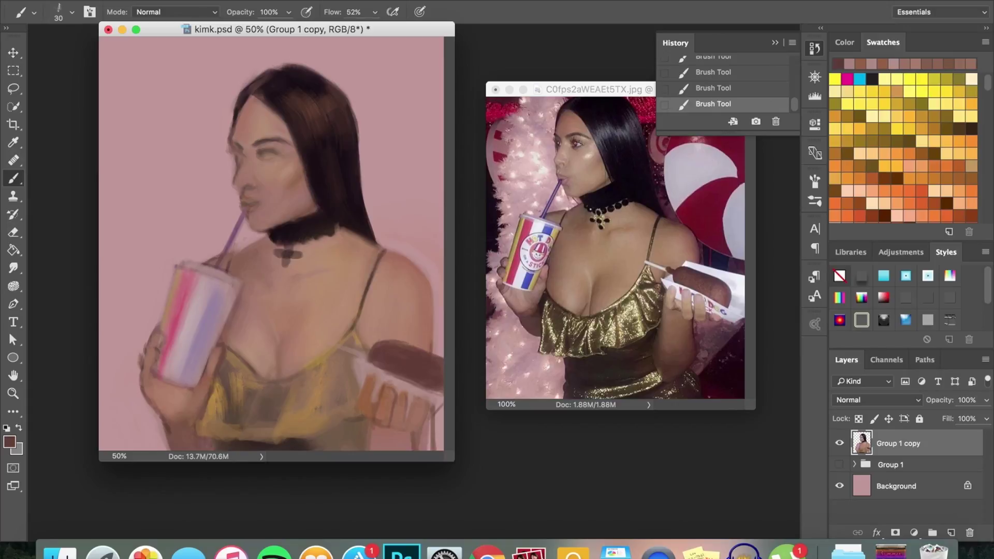
- Repaint the fingers holding the ice cream and darken the top of the bar
mouse_move(417, 396)
mouse_down()
mouse_move(430, 415)
mouse_move(411, 422)
mouse_up()
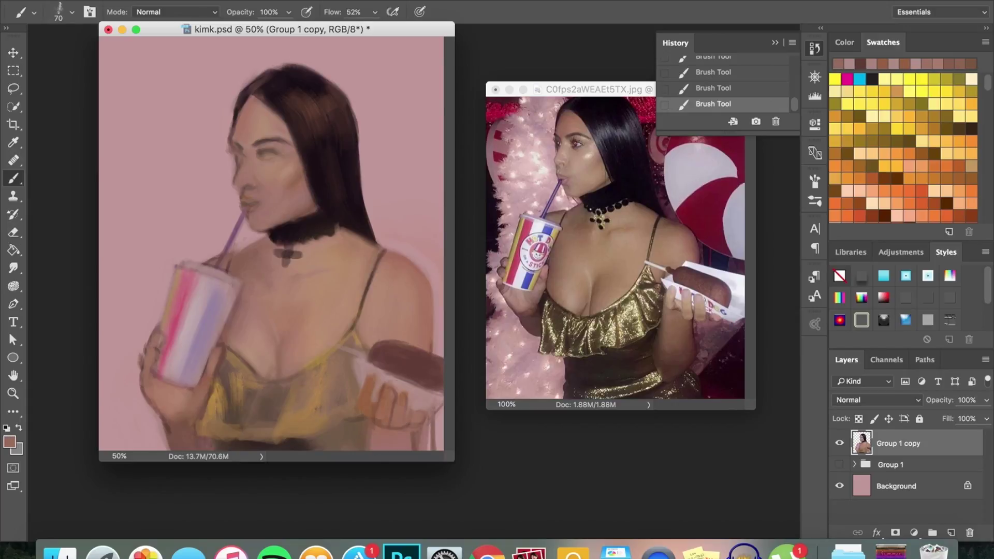
drag(388, 363, 440, 379)
mouse_move(384, 334)
mouse_down()
mouse_move(388, 346)
mouse_move(441, 337)
mouse_move(394, 341)
mouse_up()
key(bracketright)
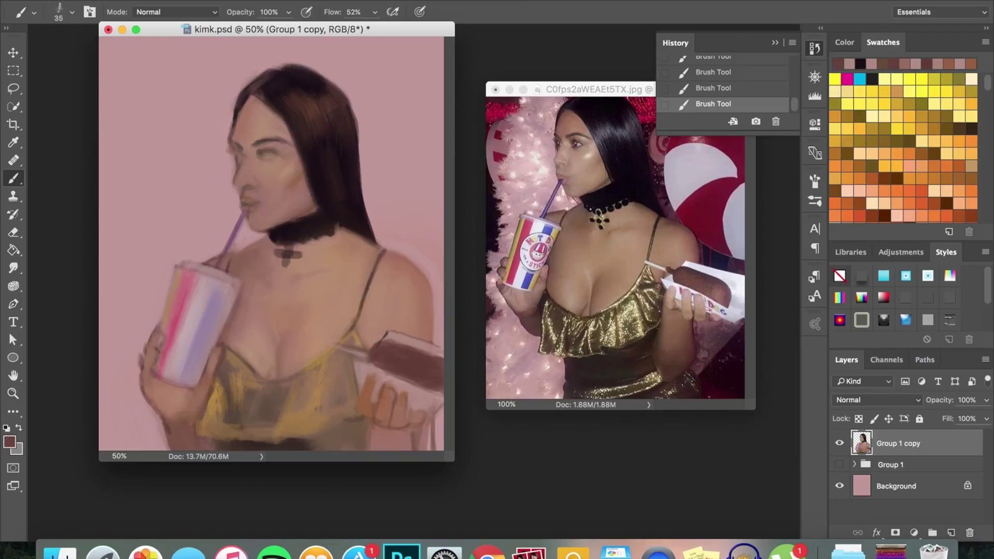
- Paint the ice-cream stick in light pink and sample tan and dark brown
alt+click(348, 362)
key(bracketright)
key(bracketright)
drag(362, 346, 326, 342)
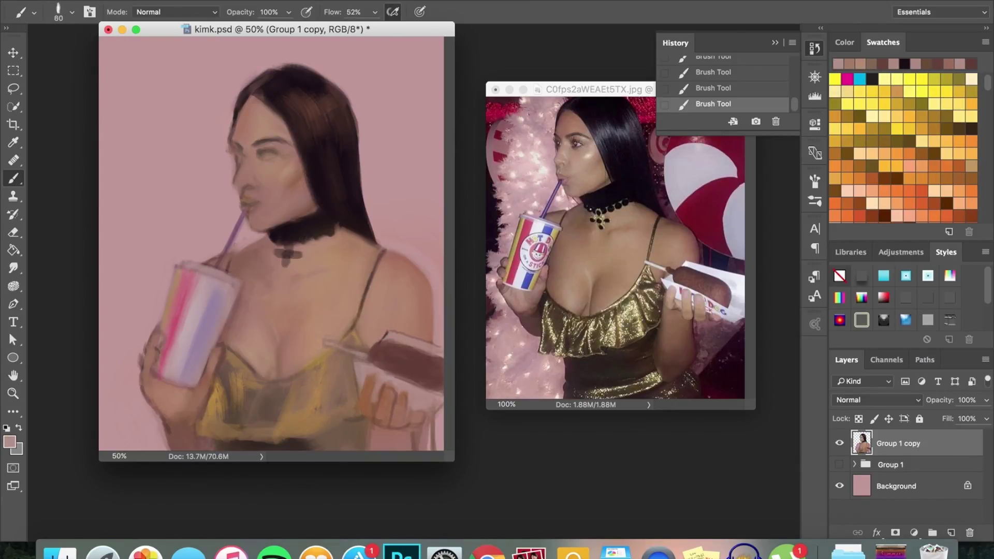
key(bracketright)
alt+click(373, 371)
alt+click(398, 358)
key(bracketleft)
key(bracketleft)
key(bracketleft)
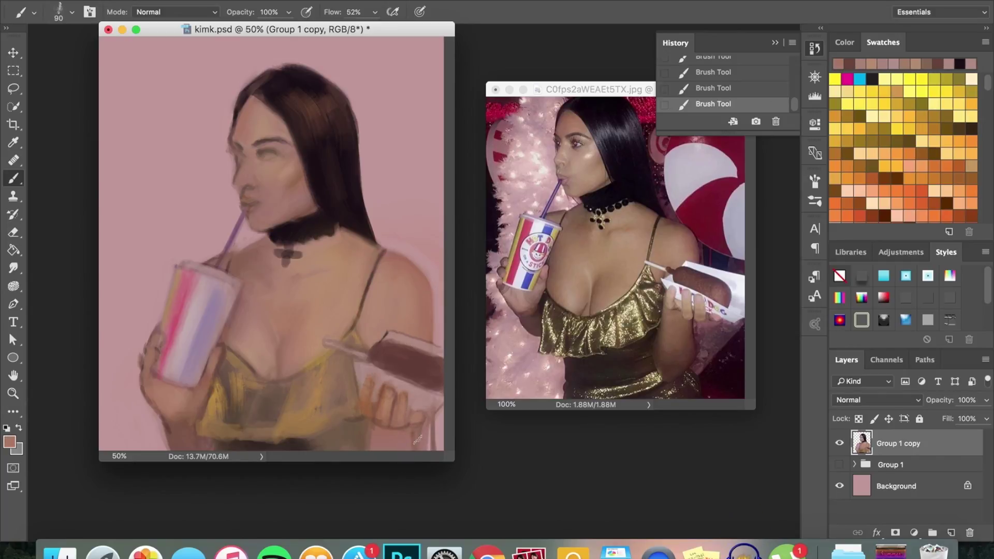
- Erase paint from the lower-right corner and add dark detail strokes near the face
key(e)
drag(433, 435, 423, 443)
key(b)
alt+click(300, 177)
drag(285, 158, 298, 168)
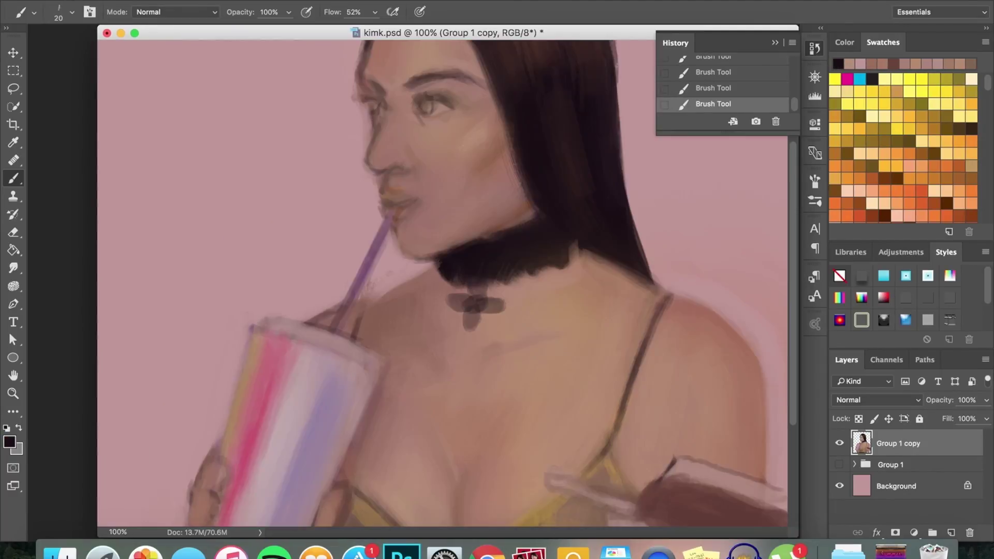
- Zoom to 100% and paint the choker's scalloped lower edge in near-black
key(super+1)
click(772, 43)
key(bracketright)
mouse_move(368, 279)
mouse_down()
mouse_move(401, 269)
mouse_move(332, 290)
mouse_move(264, 271)
mouse_up()
key(bracketleft)
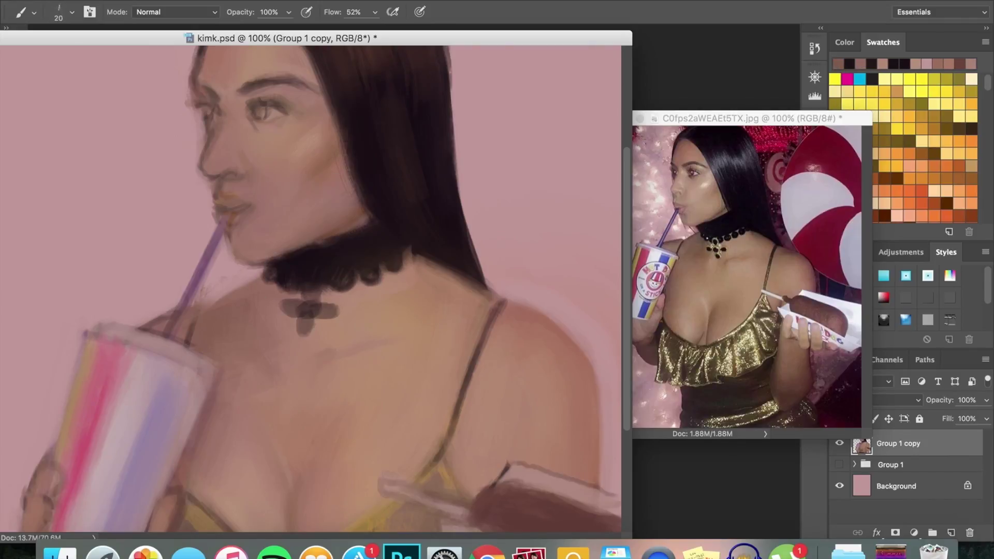
- Sample a face colour, shrink the brush, and check the brush presets
alt+click(325, 159)
key(bracketleft)
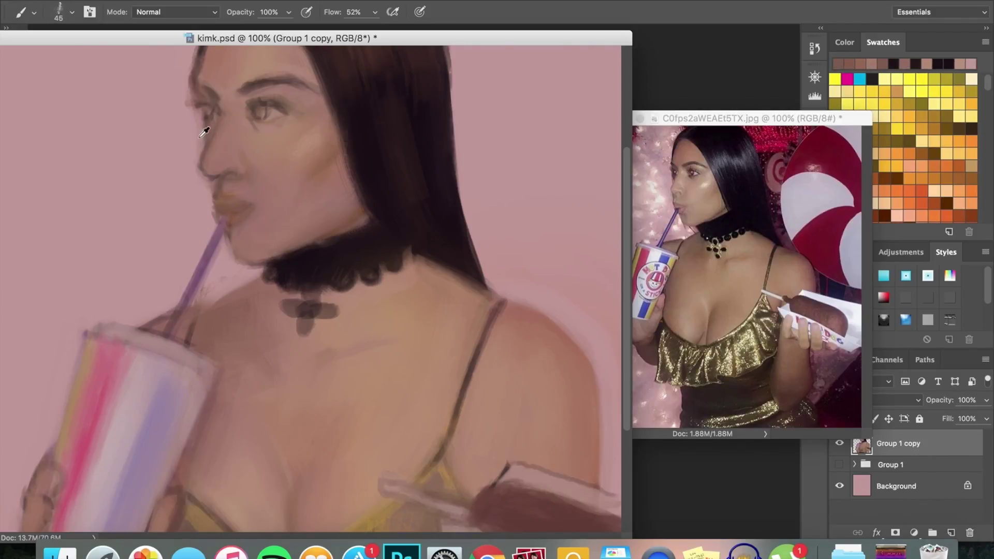
click(72, 12)
key(Escape)
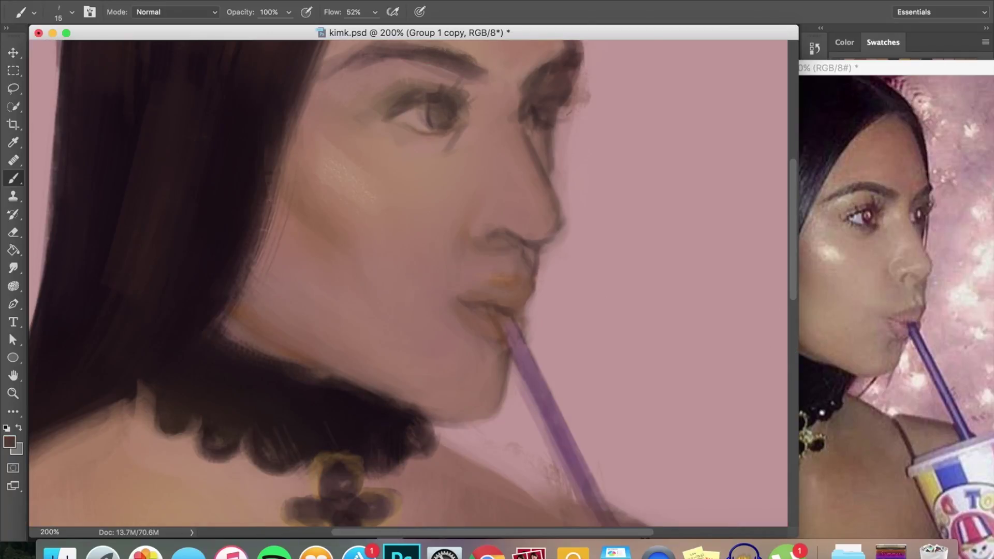
- Shade the nose bridge and beneath the lower lip, and smooth the eye and eyelid
drag(527, 131, 544, 169)
drag(463, 337, 497, 358)
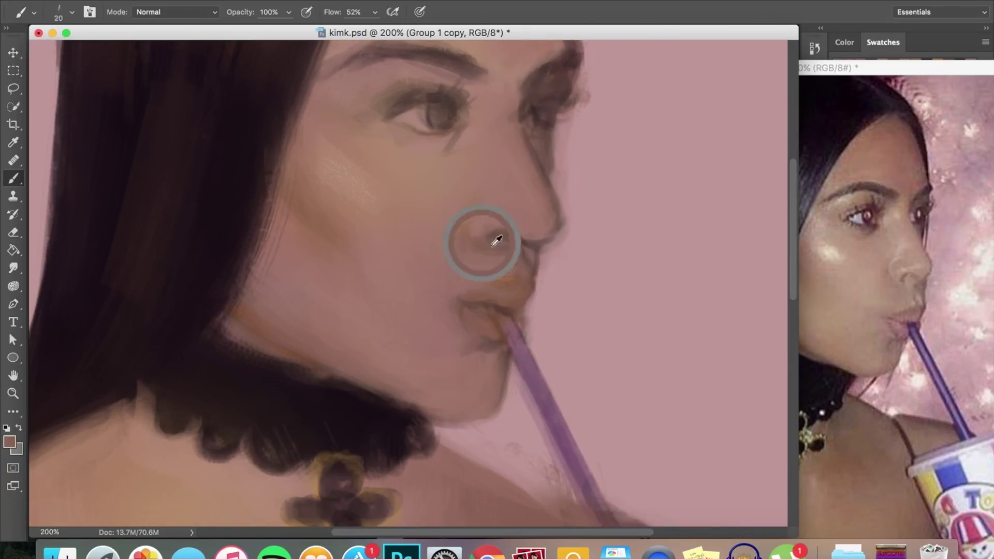
alt+click(413, 89)
drag(383, 78, 433, 126)
alt+click(468, 97)
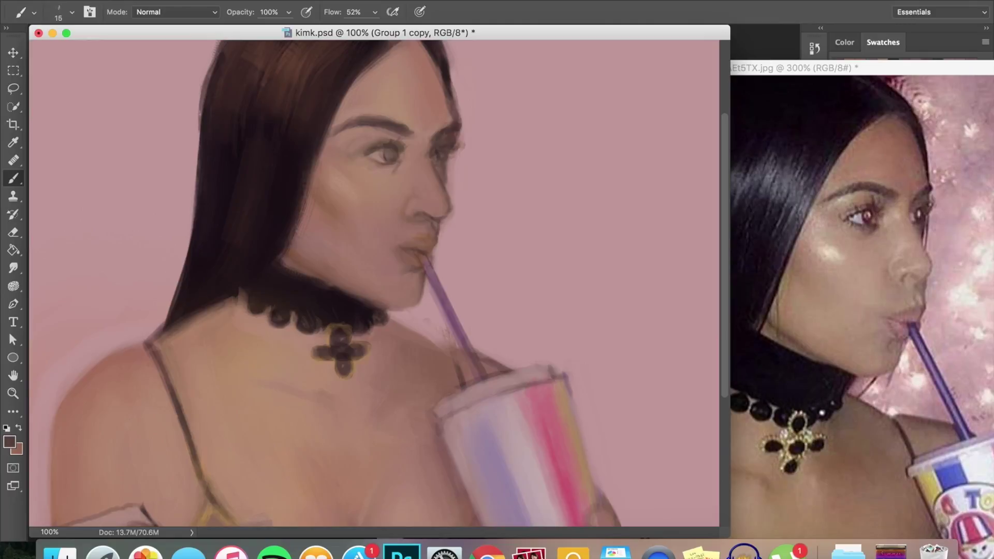
- Sample tones around the eye and zoom out to check the whole portrait
alt+click(454, 138)
alt+click(436, 154)
alt+click(392, 165)
key(bracketright)
key(bracketright)
key(super+minus)
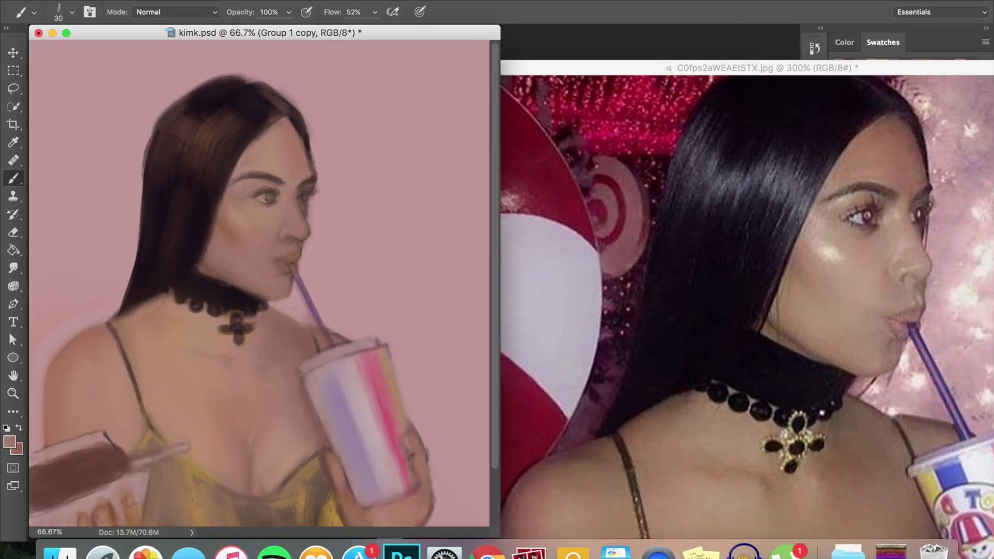
key(bracketleft)
key(bracketleft)
key(super+equal)
alt+click(290, 207)
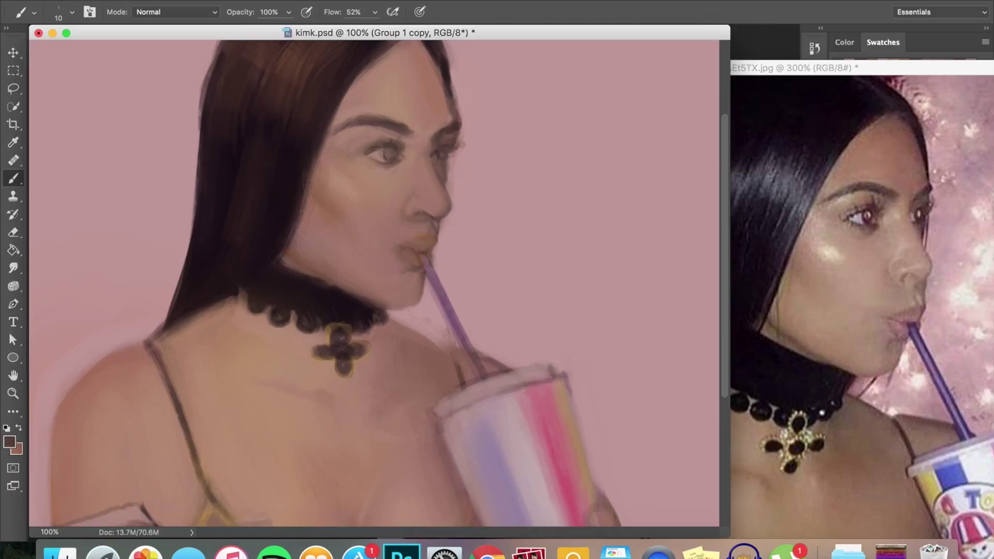
- Slightly reshape the lips with Liquify and apply it
key(super+shift+x)
key(super+equal)
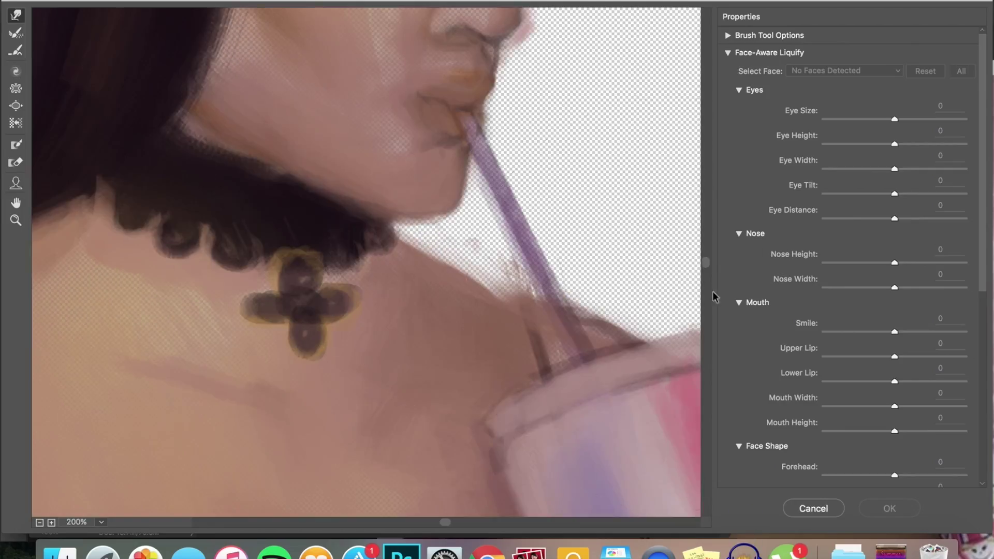
drag(444, 317, 511, 356)
key(Return)
- Sample the light pink background with a larger brush and zoom out to the whole painting
alt+click(485, 371)
key(bracketright)
key(super+minus)
key(bracketright)
key(bracketright)
key(bracketright)
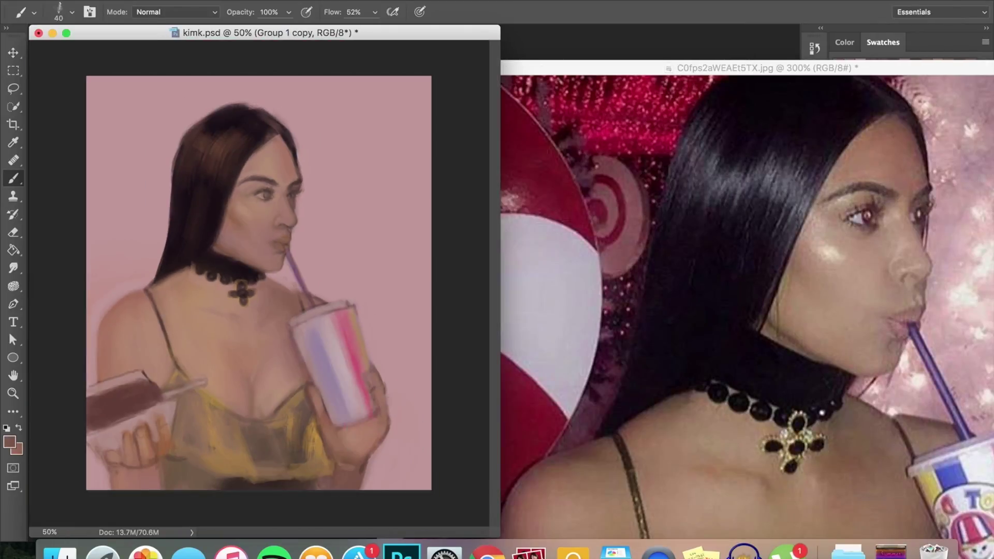
- Pick brown tones from the canvas and fit the whole painting in view
alt+click(381, 383)
key(super+minus)
key(super+plus)
alt+click(215, 107)
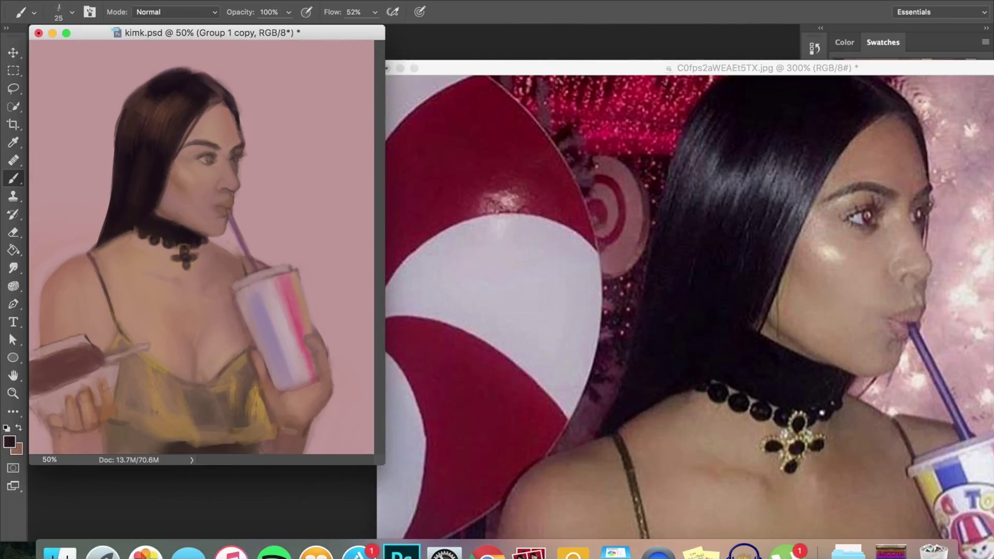
- Minimize the reference photo, choose the 400 px brush, and sample a brown for the lower top
key(super+m)
click(72, 12)
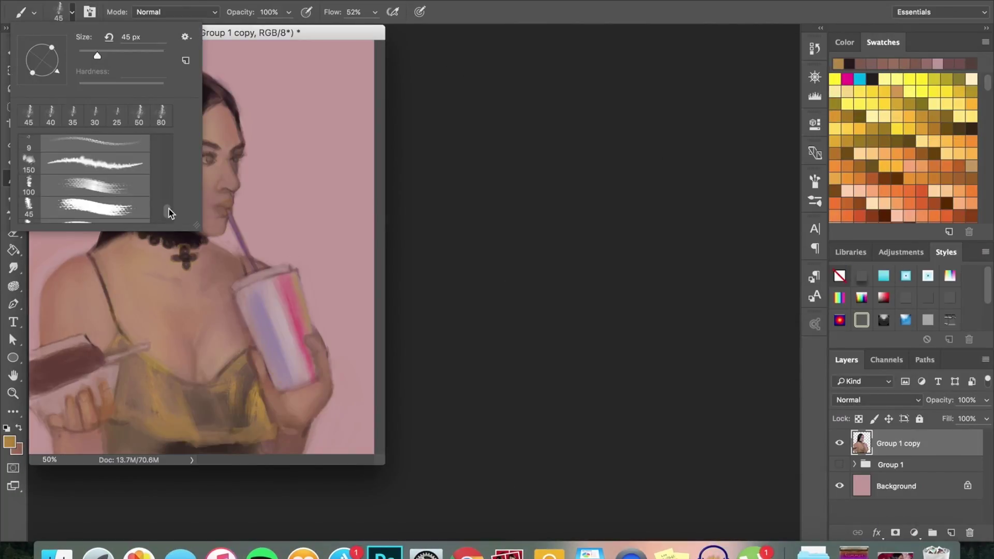
drag(169, 209, 169, 173)
click(93, 151)
alt+click(239, 422)
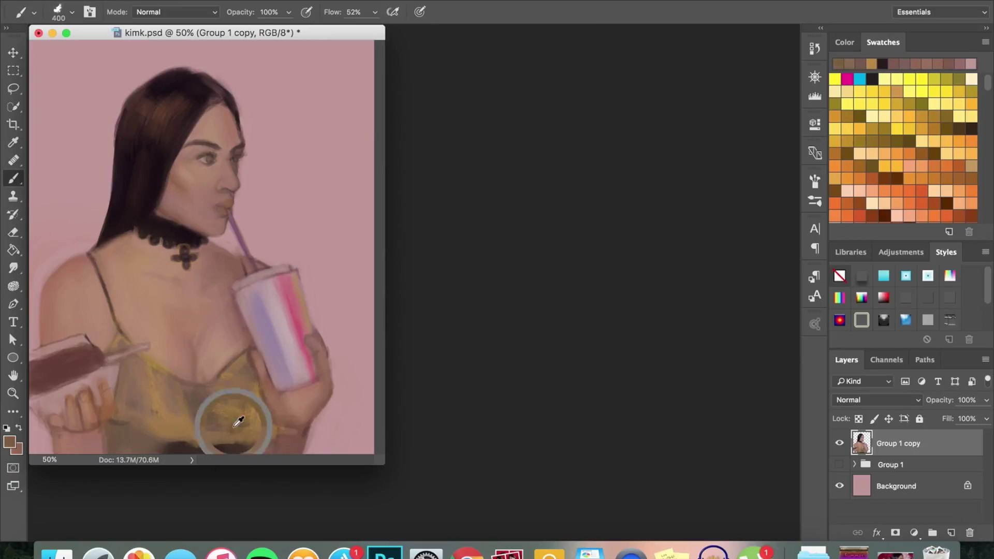
right_click(631, 552)
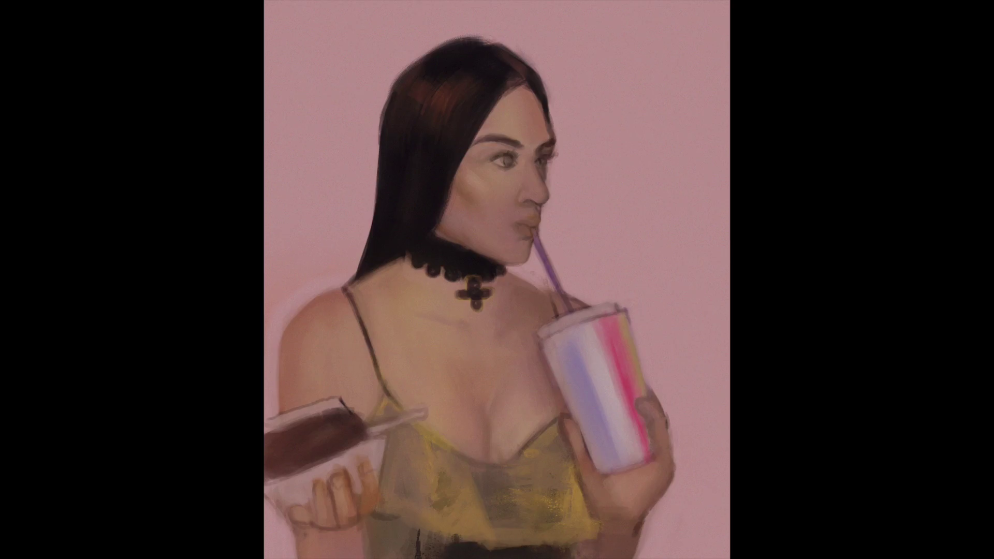